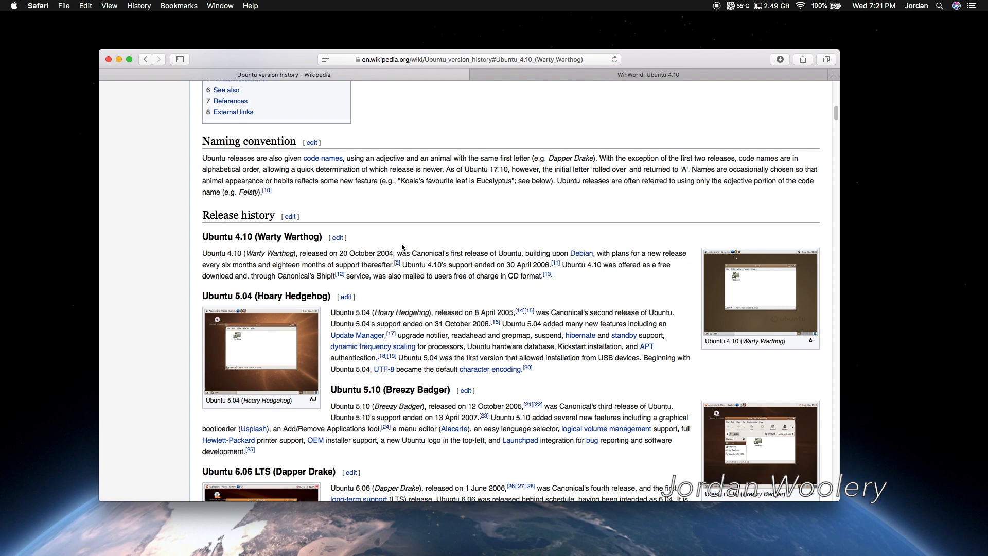
# Step: Preview the [12] citation for Canonical's ShipIt, then switch to the WinWorld Ubuntu 4.10 tab
pyautogui.moveTo(276, 276); pyautogui.dragTo(337, 278)
pyautogui.moveTo(340, 277)
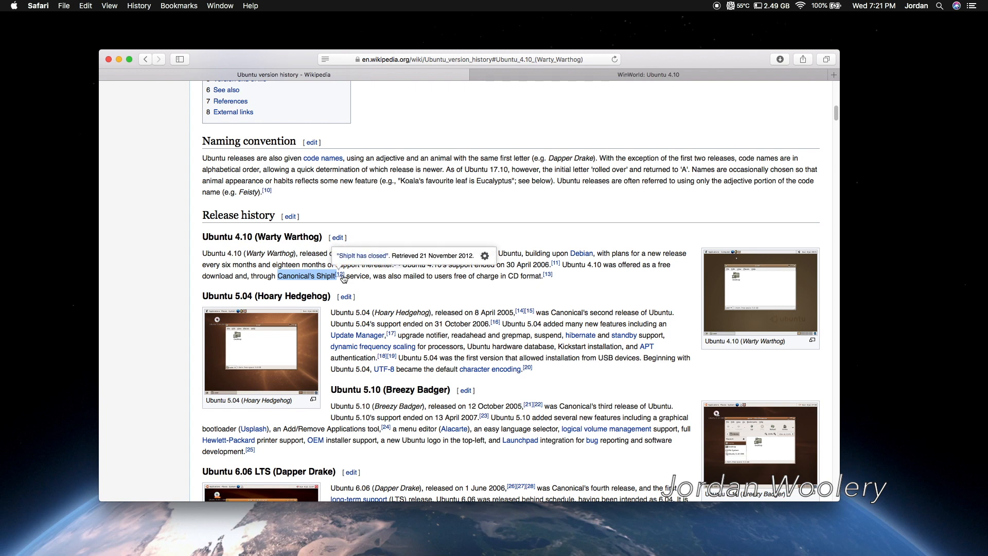
pyautogui.click(385, 294)
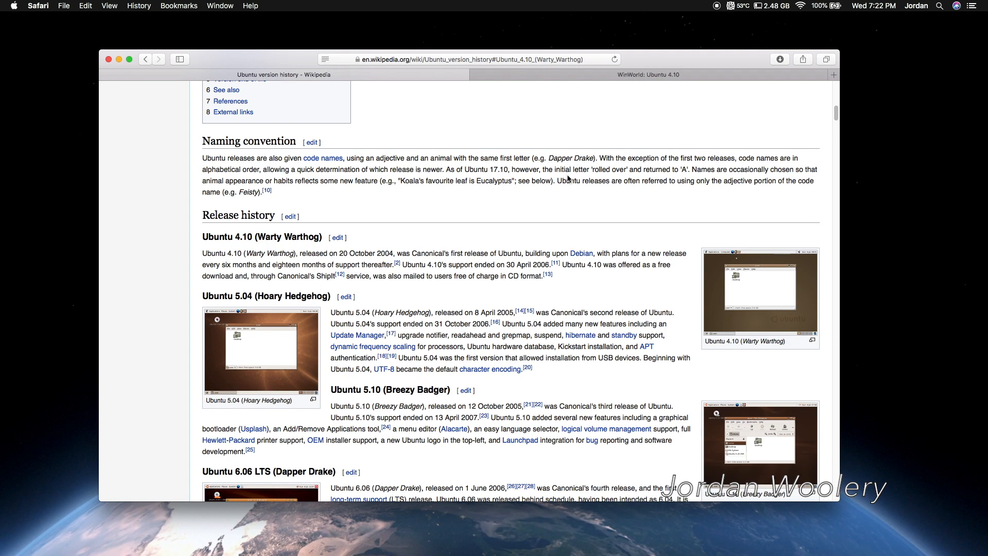
pyautogui.click(580, 78)
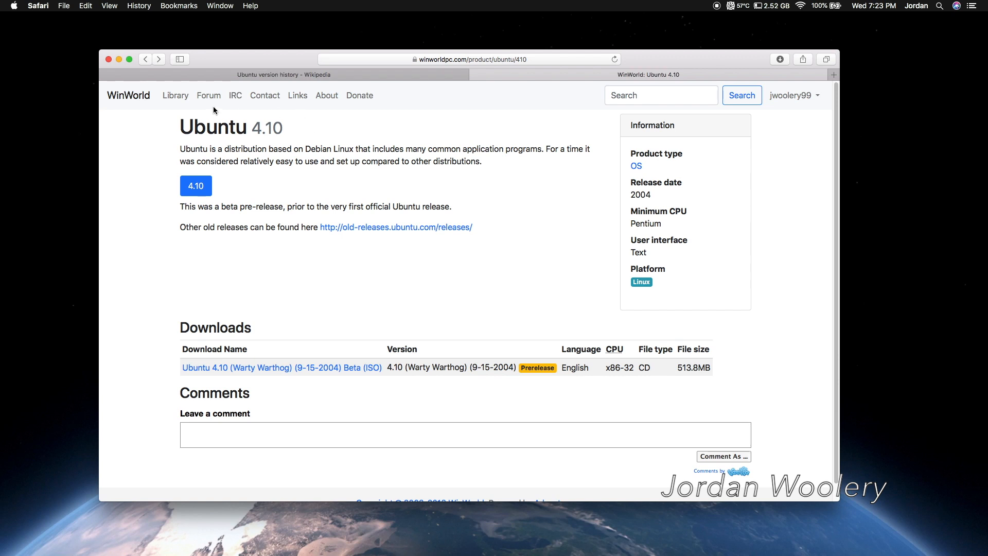
# Step: Close the Safari window to leave the empty desktop
pyautogui.click(107, 60)
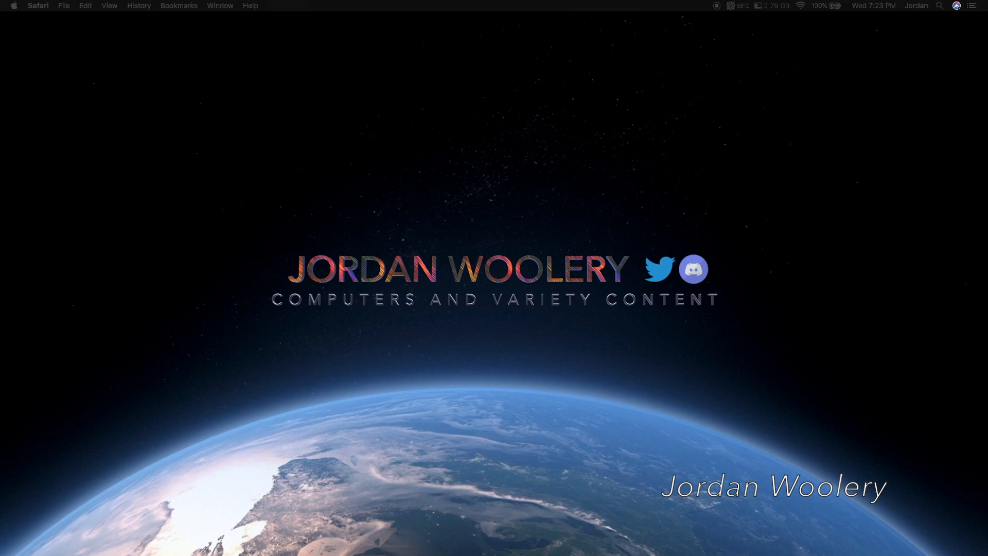
# Step: Install from the warty Ubuntu 4.10 ISO, reaching the summary (20 GB disk, 1 GB memory, NAT)
pyautogui.moveTo(0, 206); pyautogui.dragTo(367, 123)
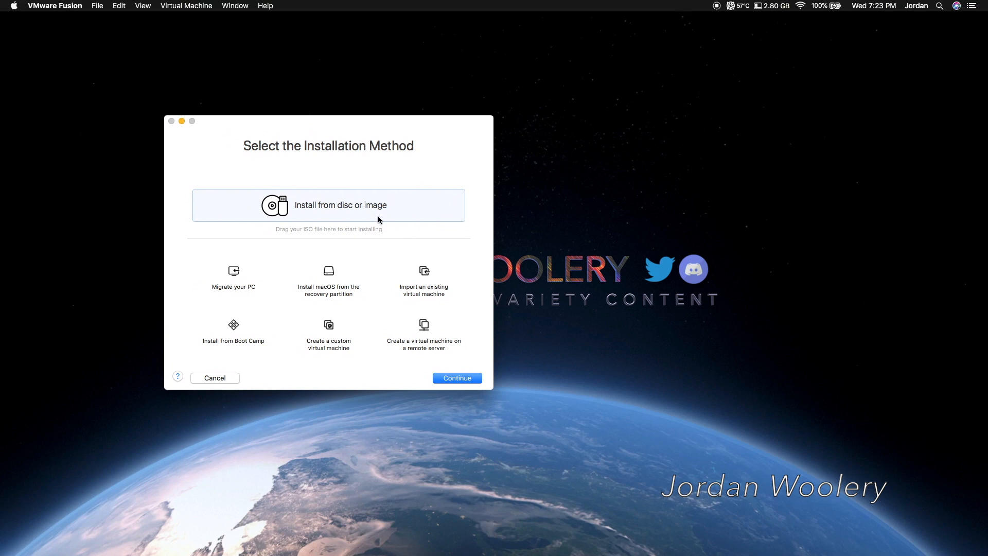
pyautogui.click(452, 379)
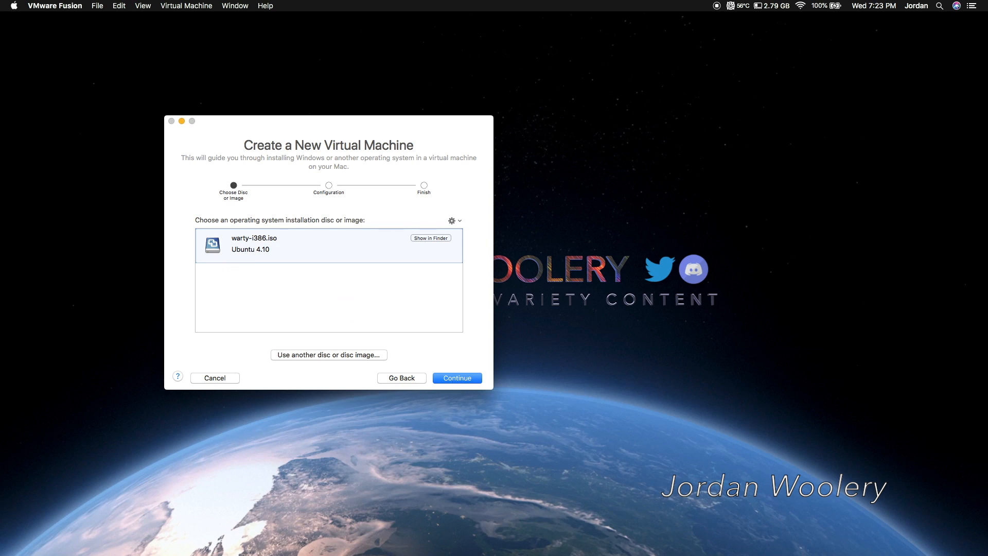
pyautogui.moveTo(0, 311); pyautogui.dragTo(121, 259)
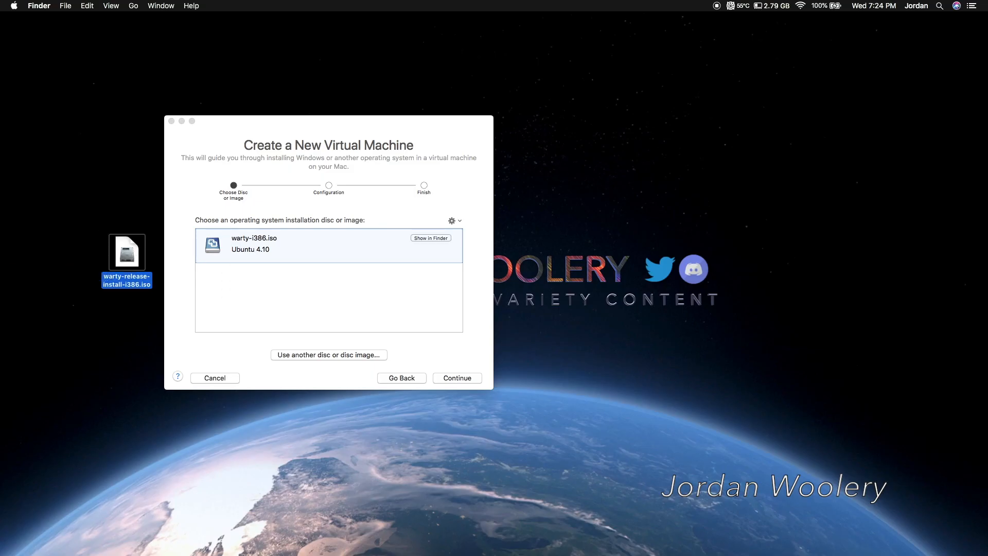
pyautogui.moveTo(127, 252); pyautogui.dragTo(0, 240)
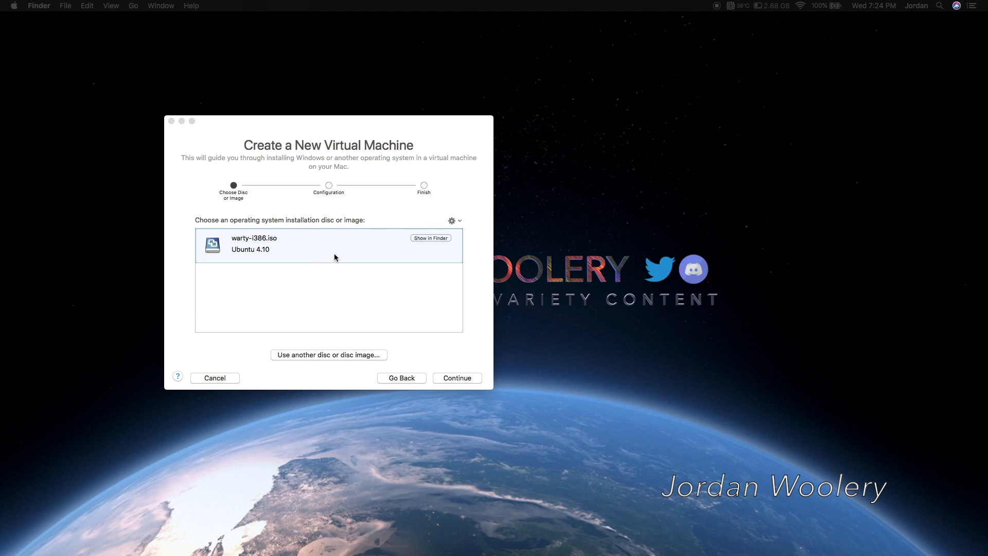
pyautogui.click(303, 291)
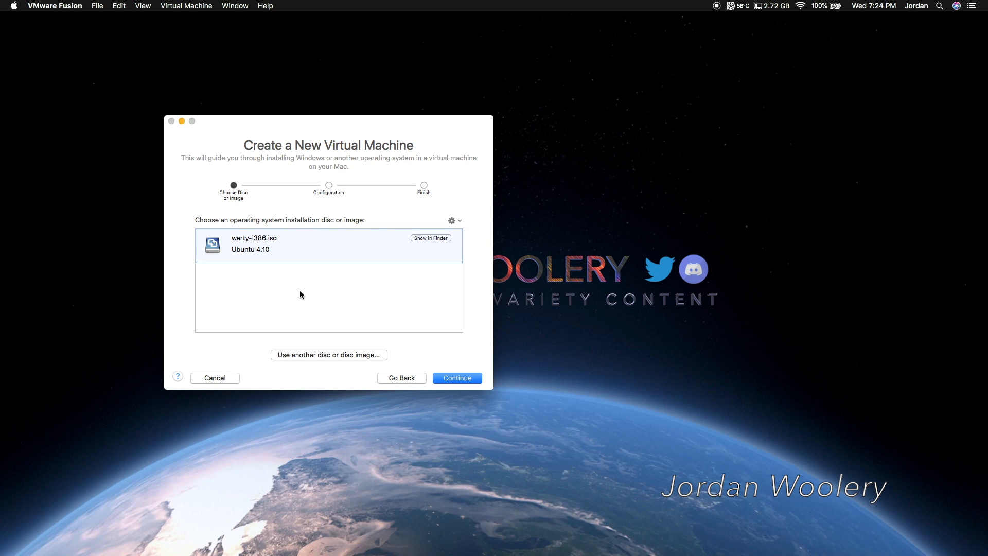
pyautogui.click(449, 379)
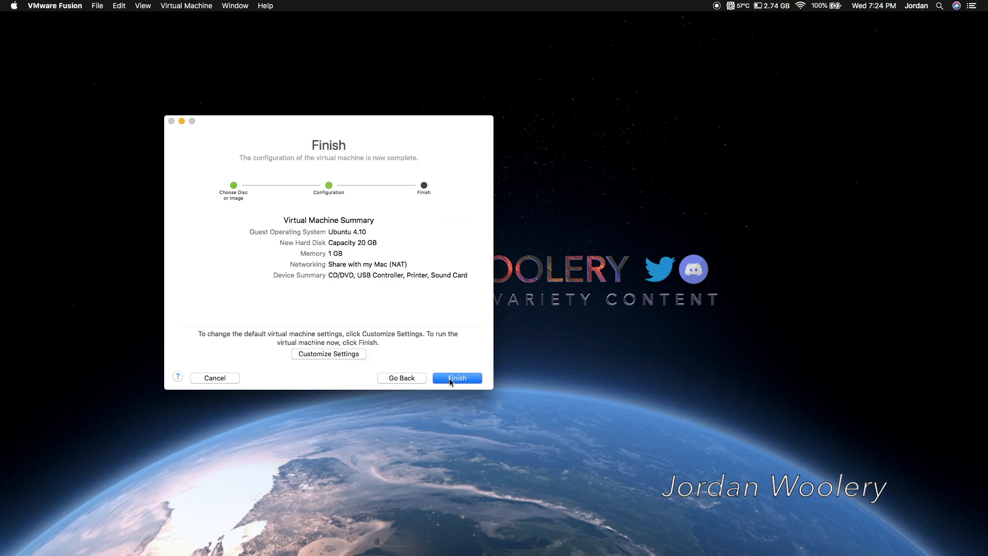
# Step: Via Customize Settings, save the virtual machine as 'Ubuntu 4.10 Beta - YT'
pyautogui.click(328, 353)
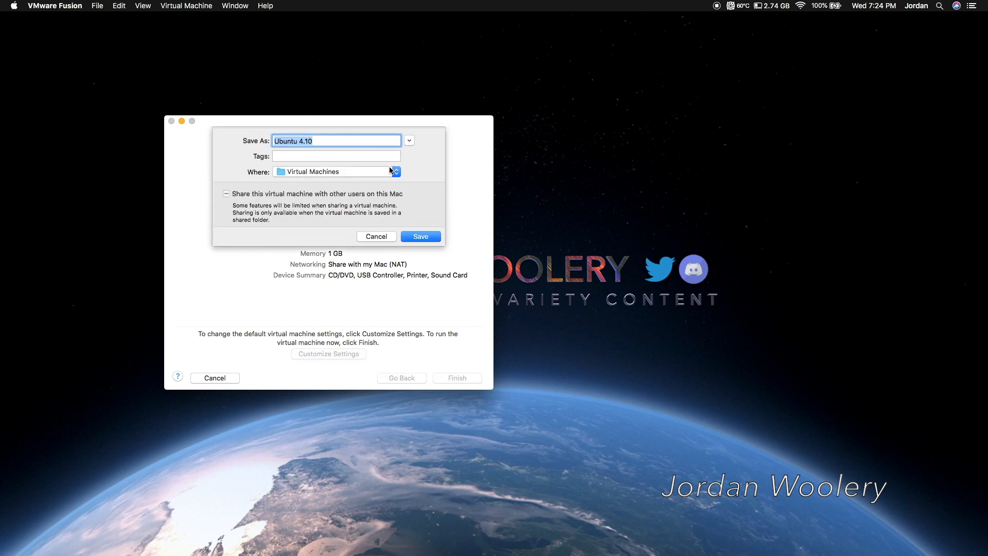
pyautogui.click(387, 142)
pyautogui.write('Beta')
pyautogui.write('- 17')
pyautogui.press('Return')
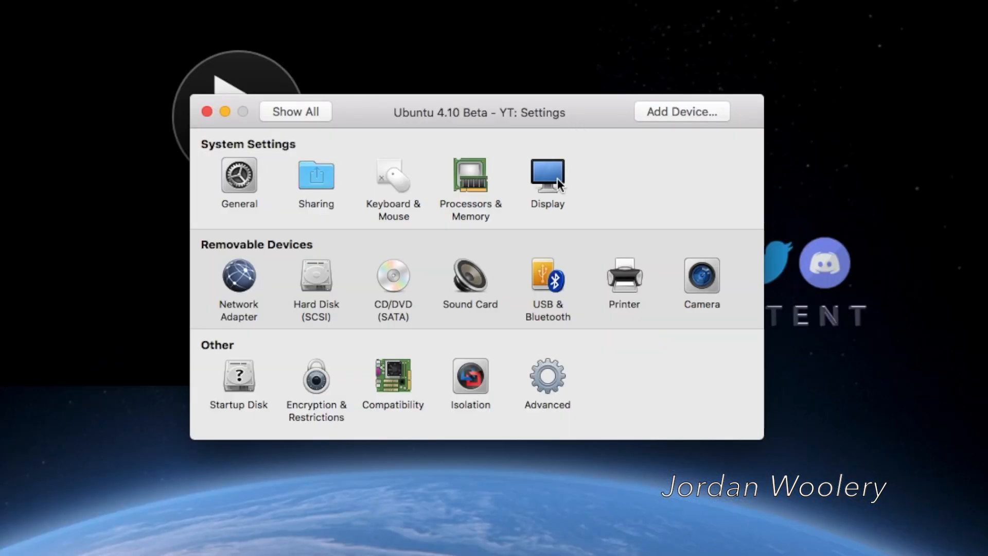
# Step: Lower the machine's memory from 1024 MB to 256 MB
pyautogui.click(470, 178)
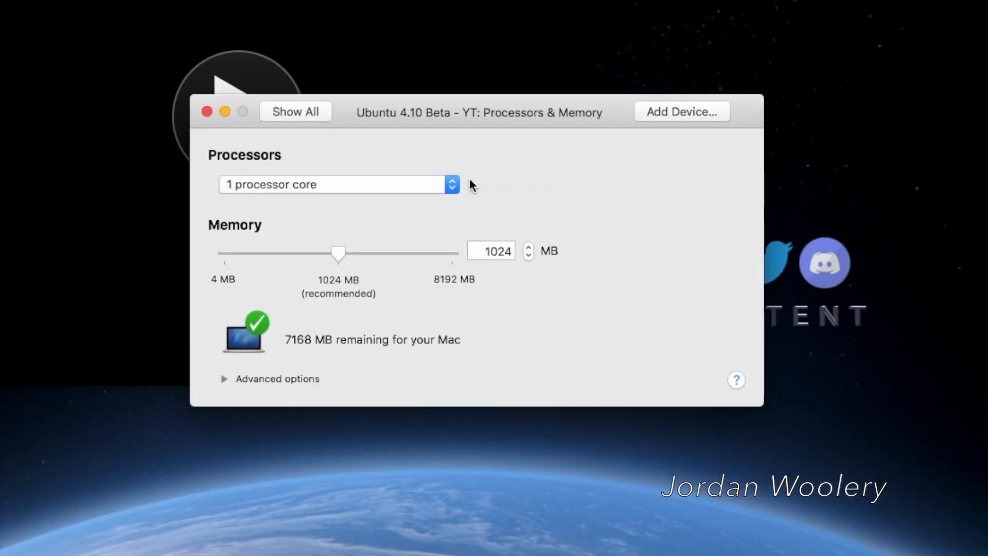
pyautogui.doubleClick(493, 254)
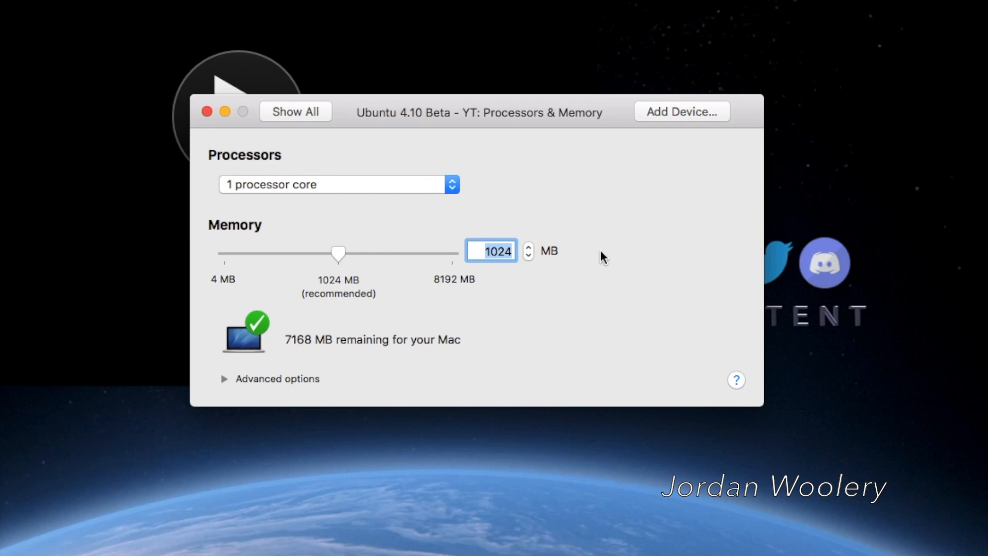
pyautogui.write('256')
pyautogui.press('Return')
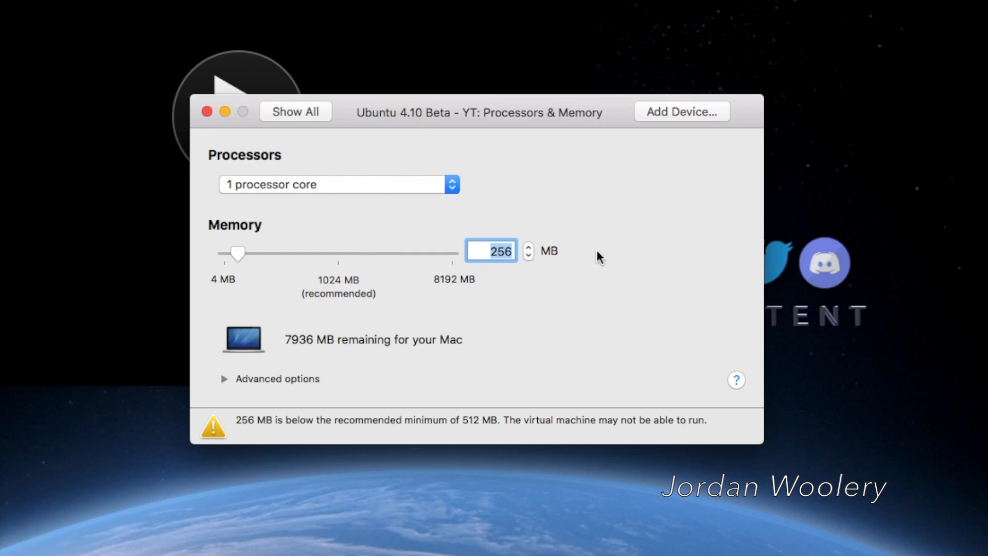
pyautogui.click(309, 122)
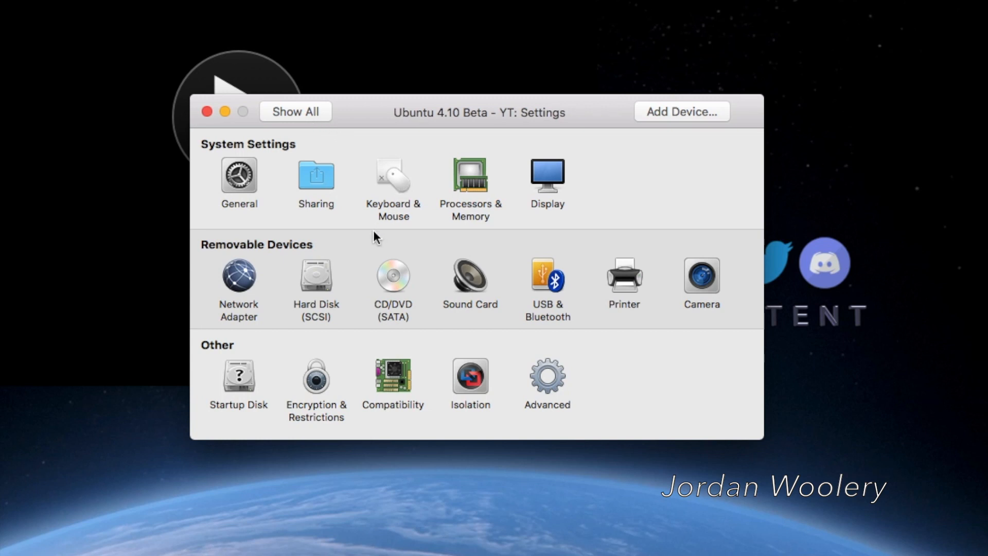
# Step: Switch the hard disk's bus type to IDE and apply the change
pyautogui.click(325, 273)
pyautogui.click(271, 222)
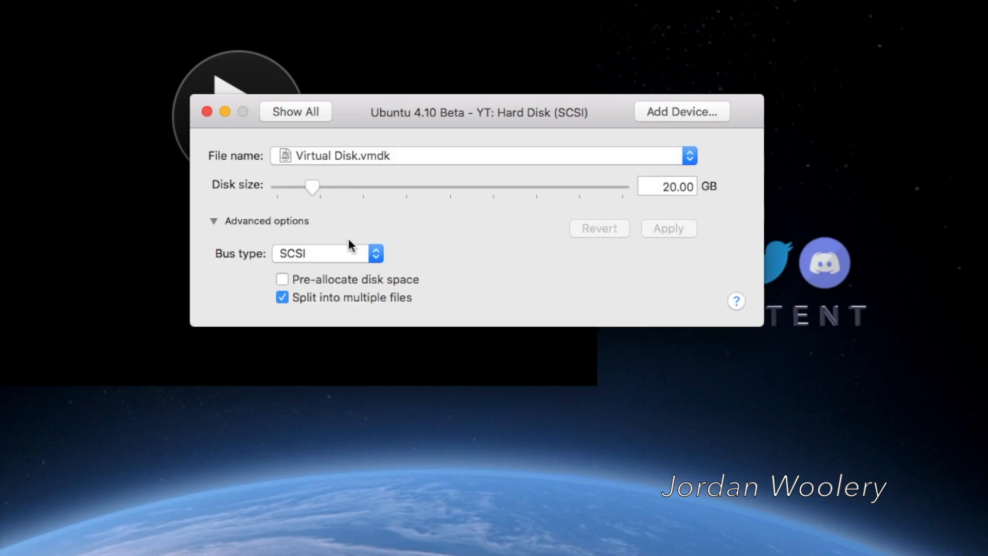
pyautogui.click(330, 255)
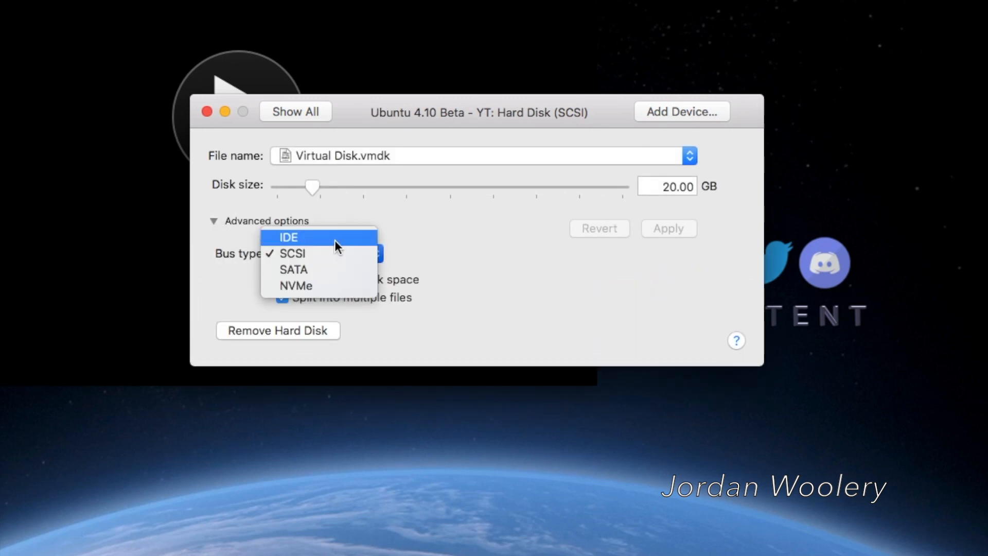
pyautogui.click(335, 238)
pyautogui.click(688, 231)
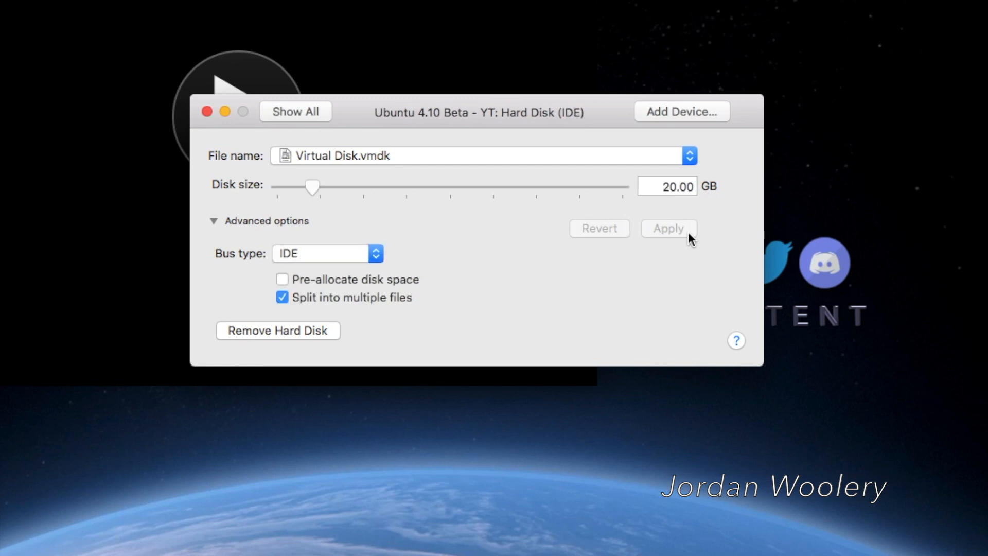
pyautogui.click(294, 113)
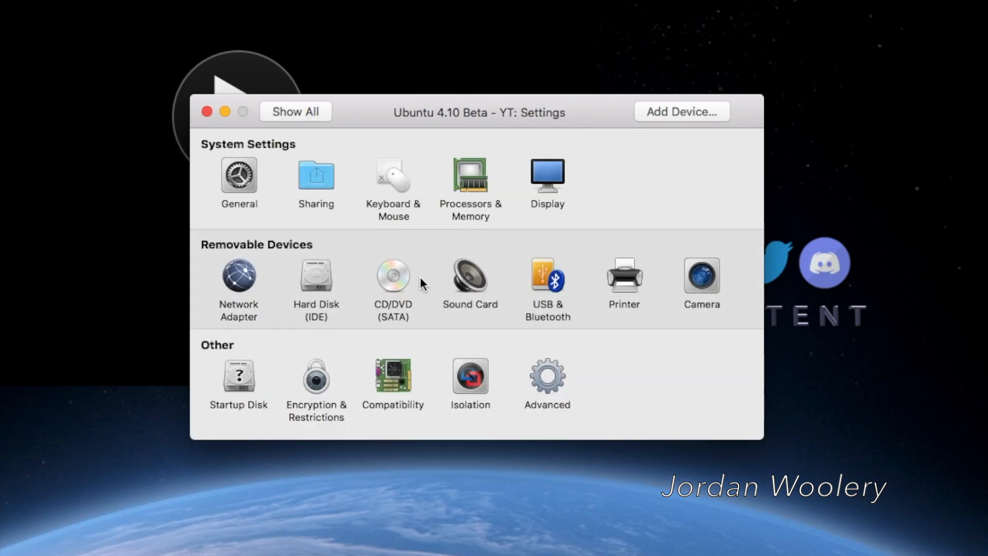
# Step: Switch the CD/DVD drive's bus type to IDE and close the settings
pyautogui.click(382, 277)
pyautogui.click(214, 249)
pyautogui.click(320, 283)
pyautogui.click(325, 249)
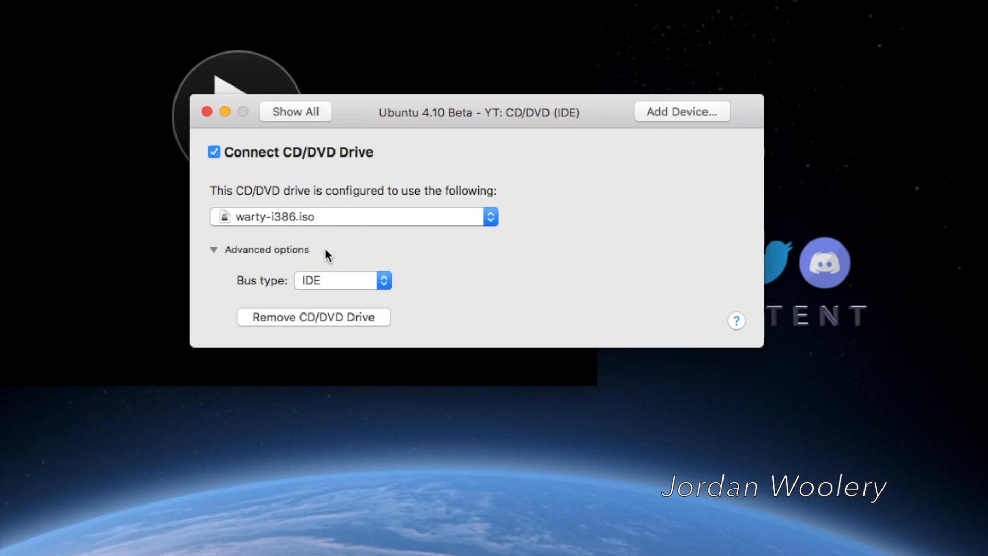
pyautogui.click(303, 113)
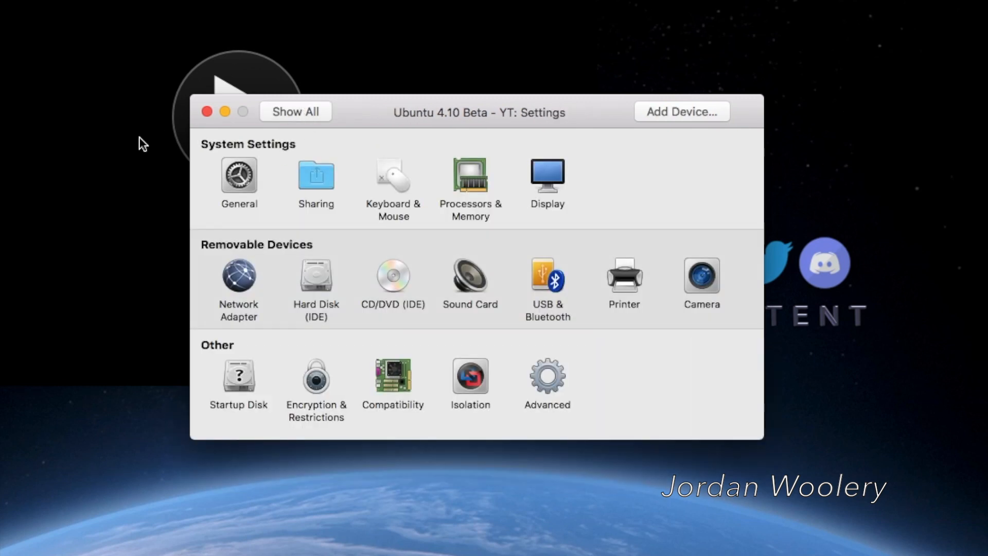
pyautogui.click(207, 112)
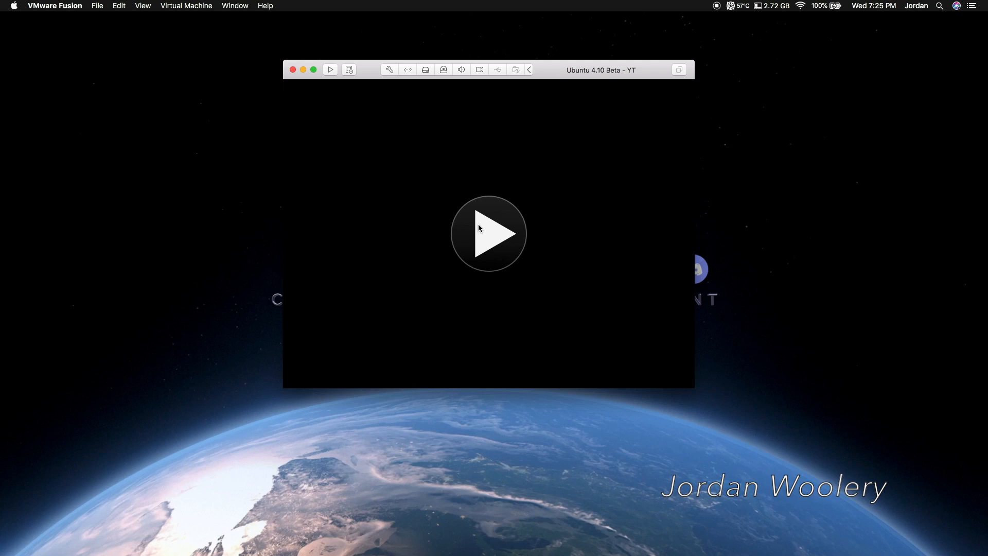
# Step: Power on the VM in full screen and boot the Ubuntu 4.10 installer from disc
pyautogui.click(492, 231)
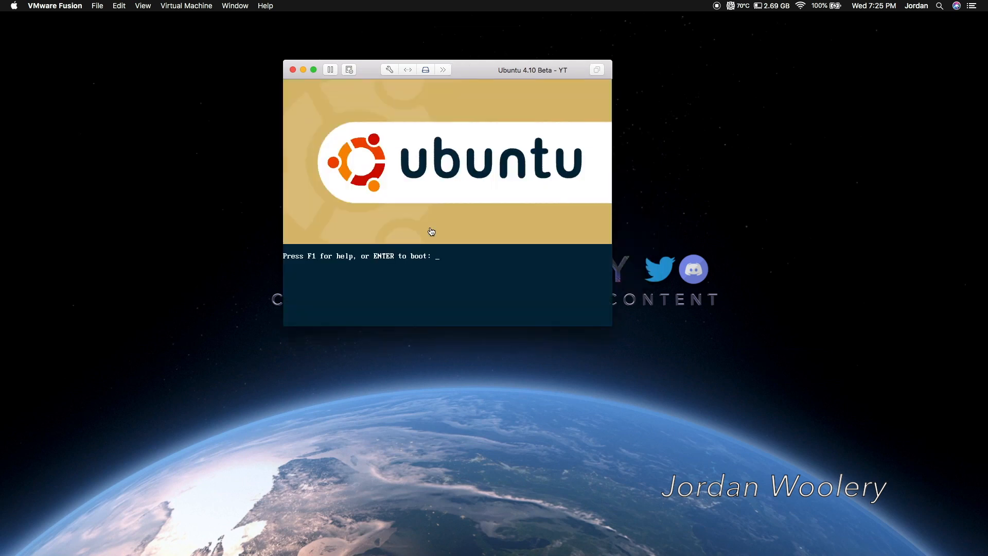
pyautogui.press('ctrl+super+f')
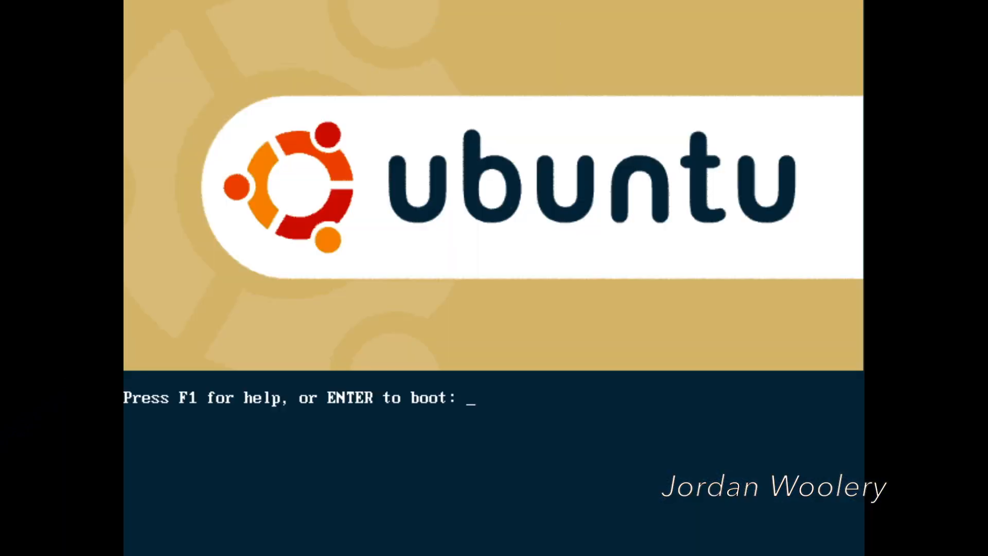
pyautogui.press('Return')
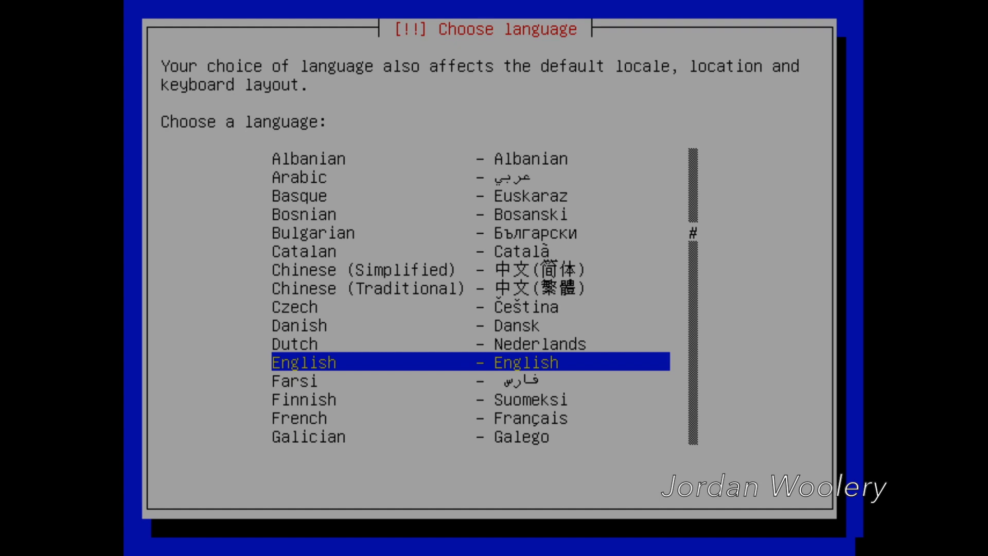
# Step: Accept English as the installer language
pyautogui.press('Return')
pyautogui.press('Return')
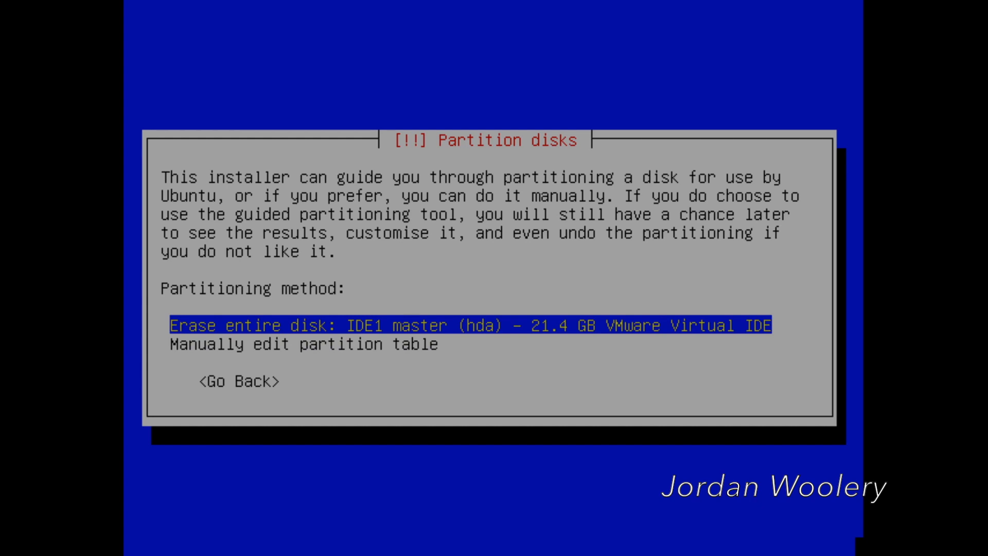
# Step: Erase the entire virtual disk and confirm writing the new partitions with Yes
pyautogui.press('Return')
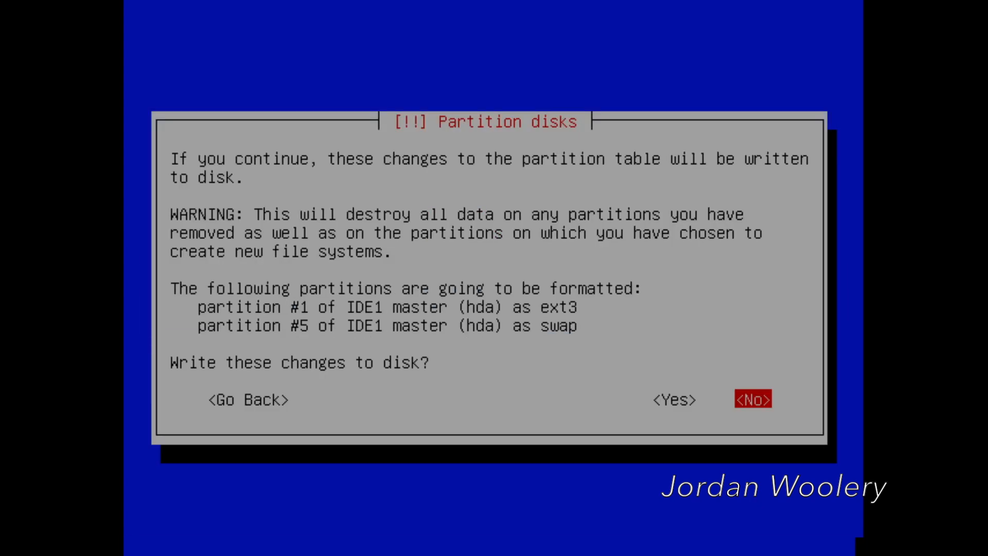
pyautogui.press('Left')
pyautogui.press('Return')
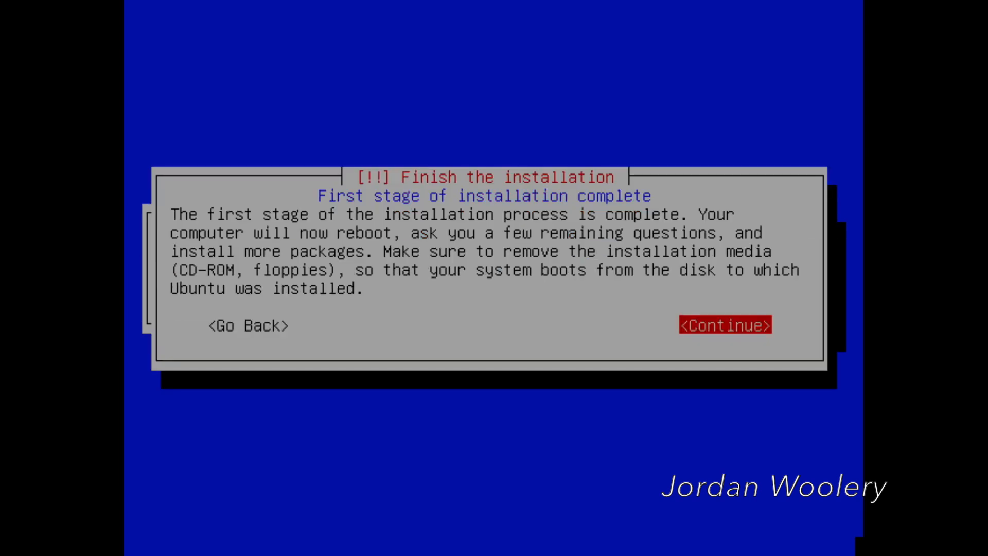
# Step: Continue past the first-stage complete screen so the VM reboots into Ubuntu configuration
pyautogui.press('Return')
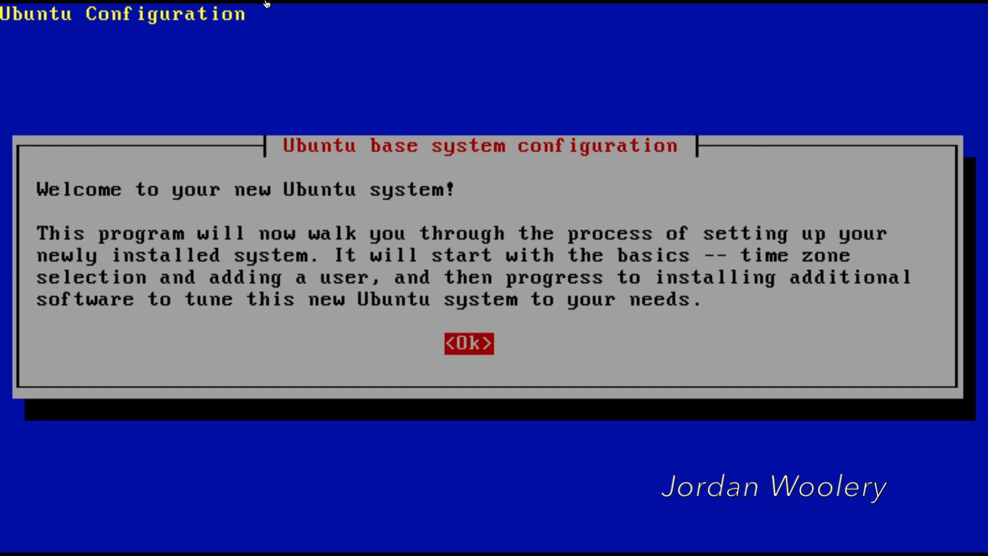
# Step: Glance at the CD/DVD toolbar menu, then accept the welcome message to reach time zone setup
pyautogui.moveTo(238, 5)
pyautogui.click(159, 22)
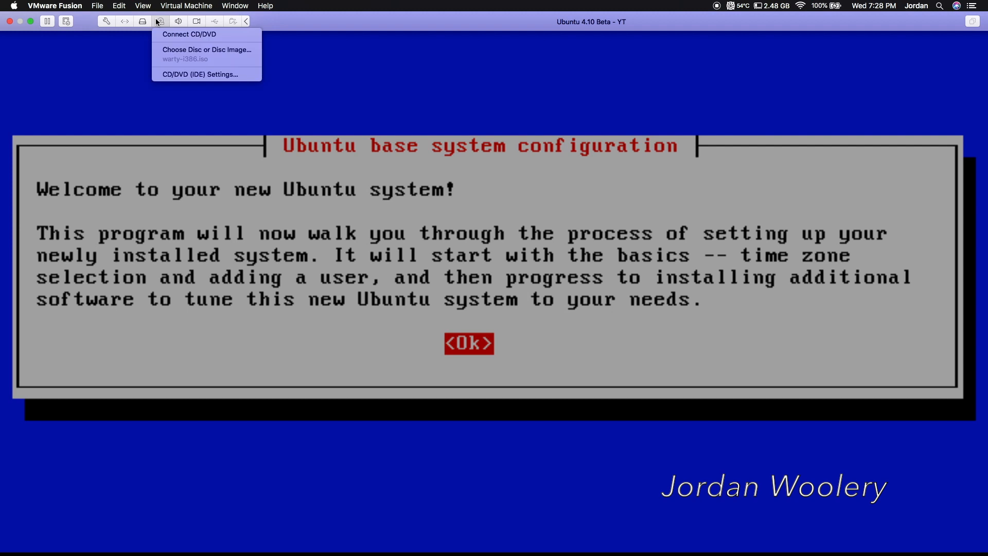
pyautogui.click(169, 47)
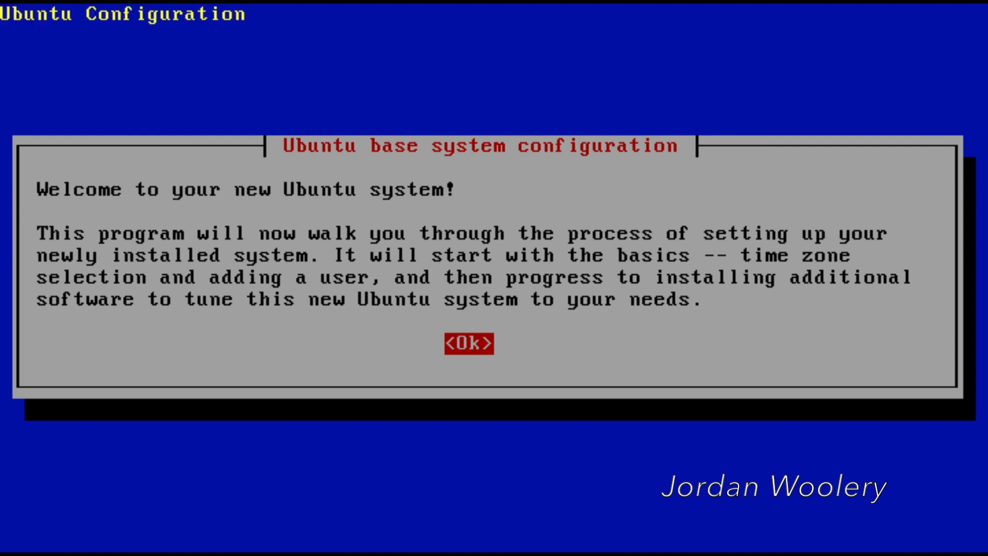
pyautogui.press('Return')
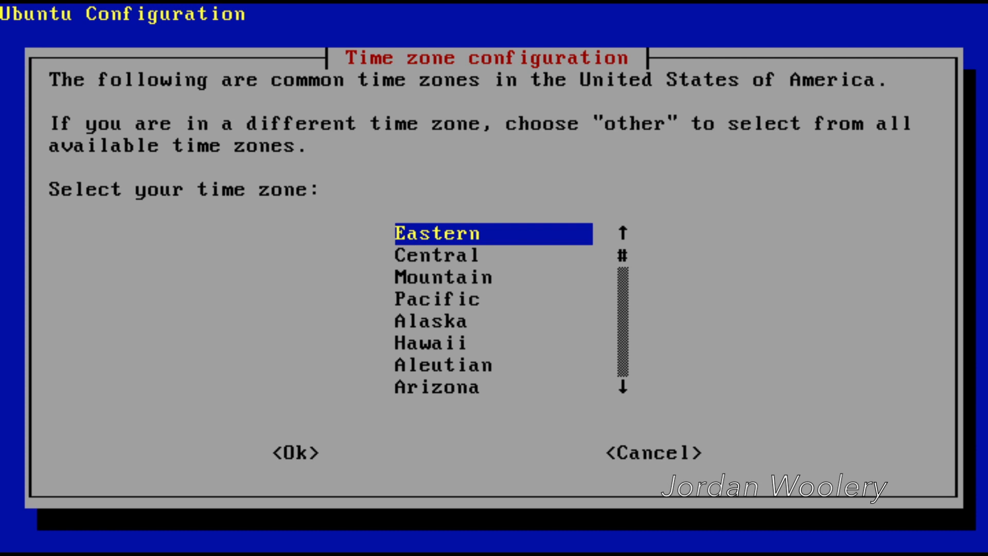
# Step: Choose the Pacific time zone, enter the new user's full name and accept the suggested username
pyautogui.press('Down')
pyautogui.press('Down')
pyautogui.press('Down')
pyautogui.press('Return')
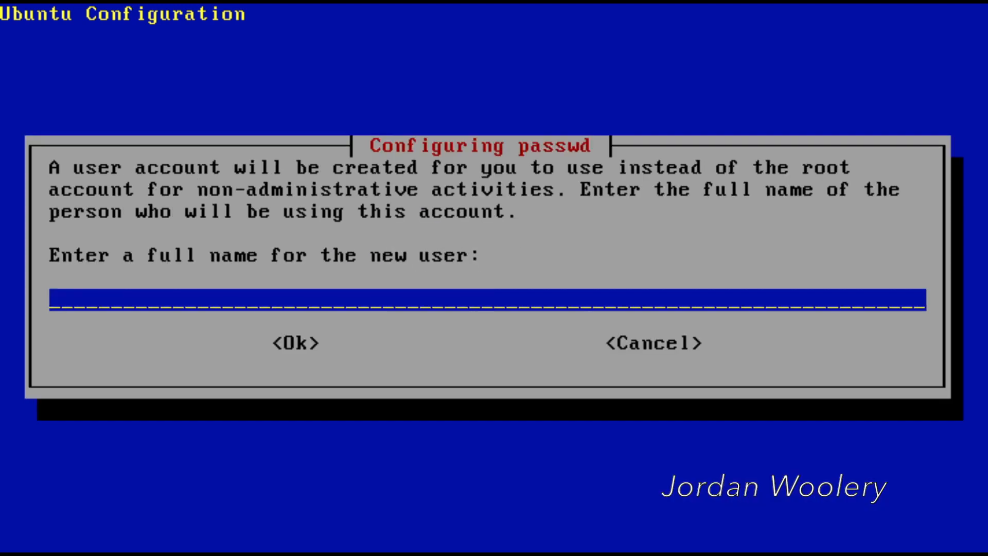
pyautogui.write('Jordan Wooleryh')
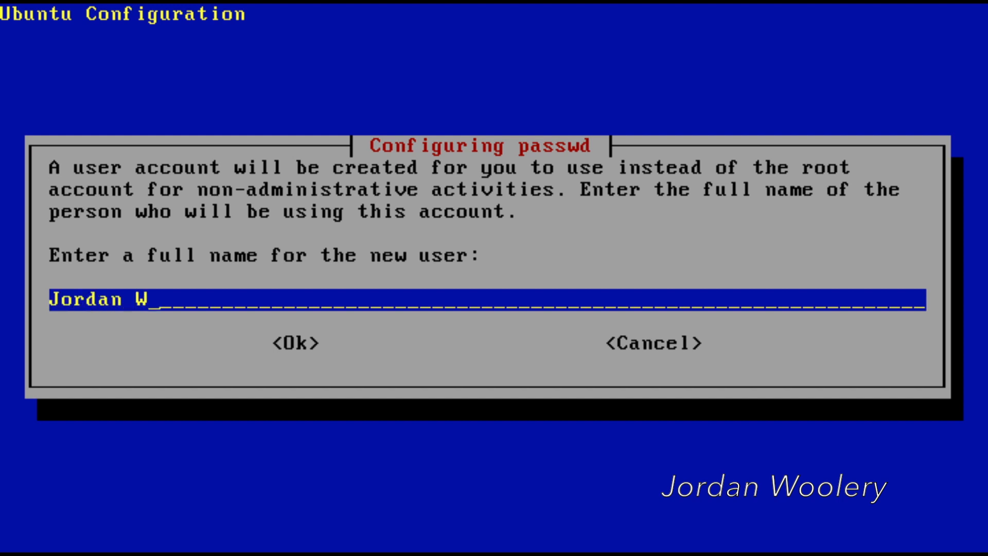
pyautogui.press('BackSpace')
pyautogui.press('Return')
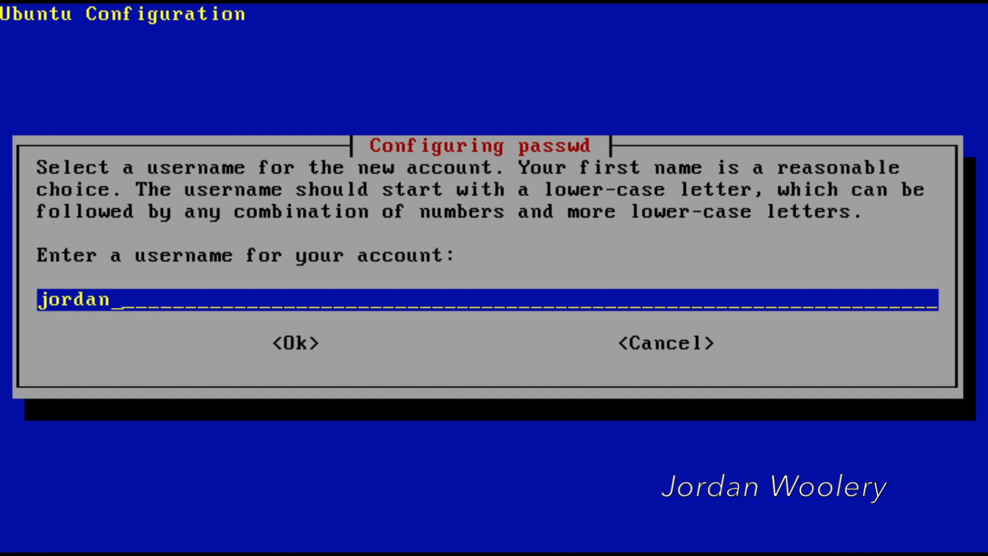
pyautogui.press('Return')
# Step: Set the account password and enter it again to verify
pyautogui.write('**********')
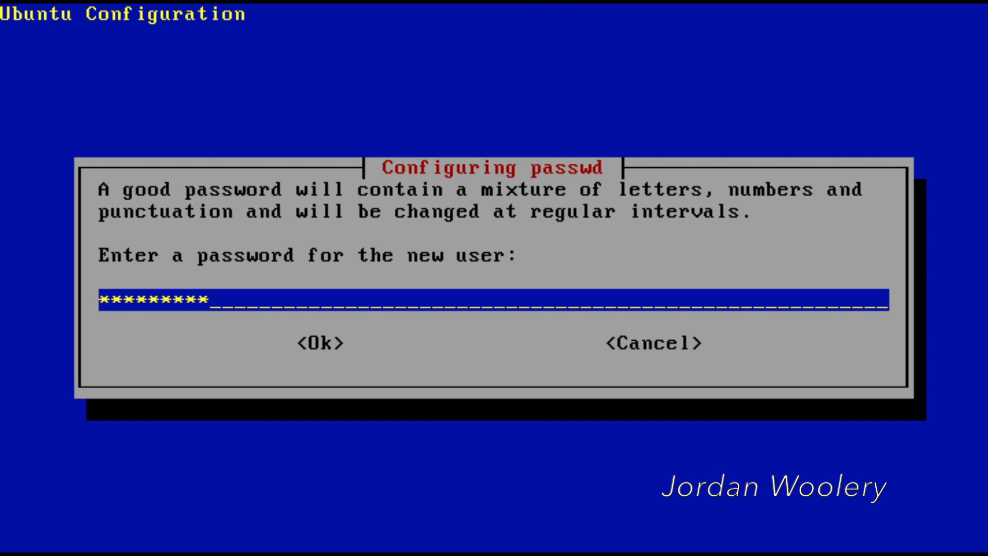
pyautogui.press('Return')
pyautogui.write('******')
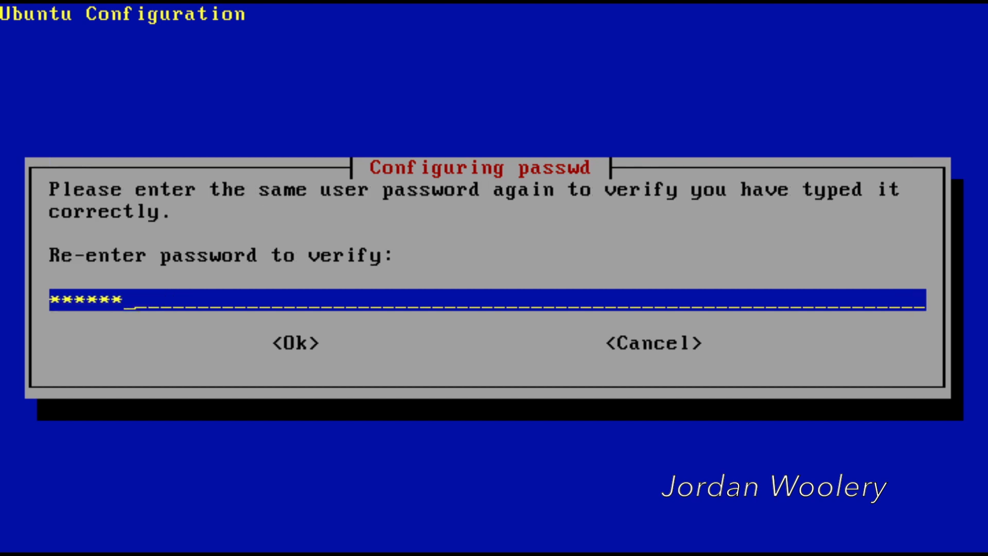
pyautogui.press('BackSpace')
pyautogui.press('BackSpace')
pyautogui.press('BackSpace')
pyautogui.press('BackSpace')
pyautogui.press('BackSpace')
pyautogui.press('BackSpace')
pyautogui.write('**********')
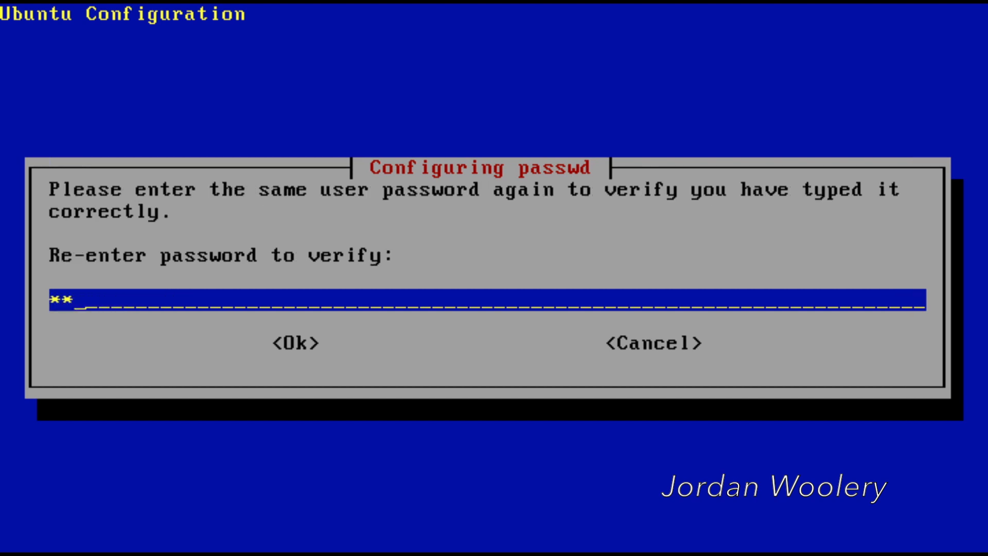
pyautogui.press('Return')
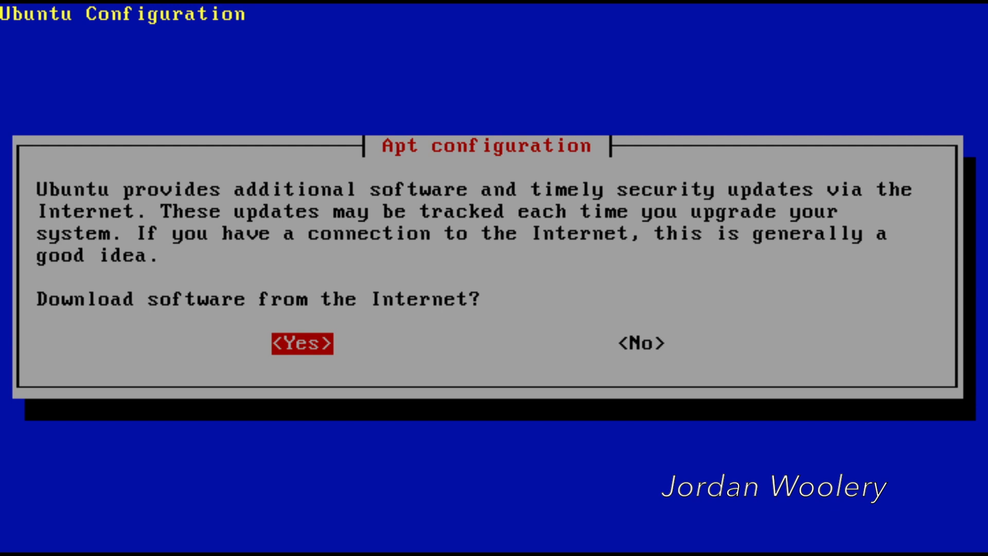
# Step: Answer No to downloading software from the Internet in Apt configuration
pyautogui.press('Right')
pyautogui.press('Return')
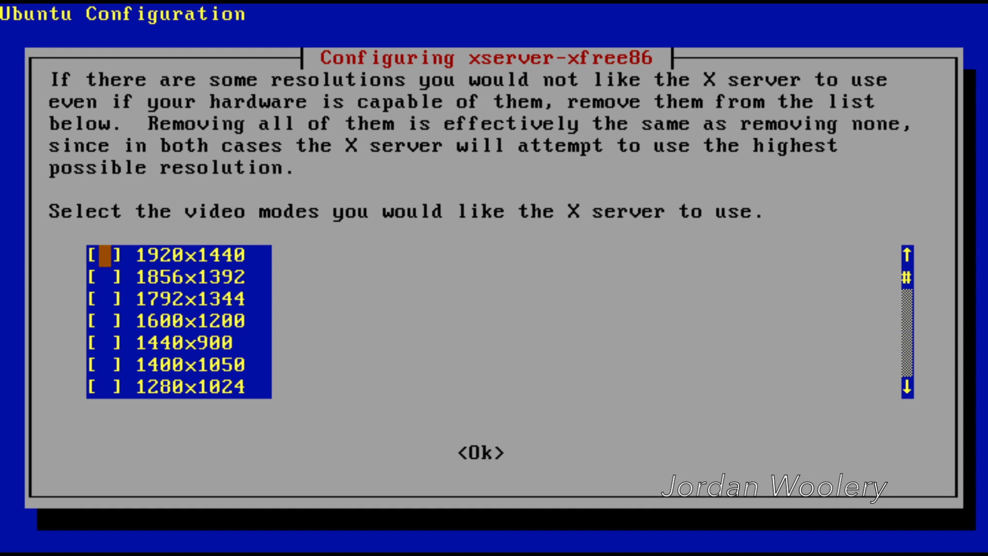
# Step: Enable the 1152x864 video mode alongside 1024x768, 800x600 and 640x480, and accept the choices
pyautogui.press('Down')
pyautogui.press('Down')
pyautogui.press('Down')
pyautogui.press('Down')
pyautogui.press('Down')
pyautogui.press('Down')
pyautogui.press('Down')
pyautogui.press('Down')
pyautogui.press('Down')
pyautogui.press('Down')
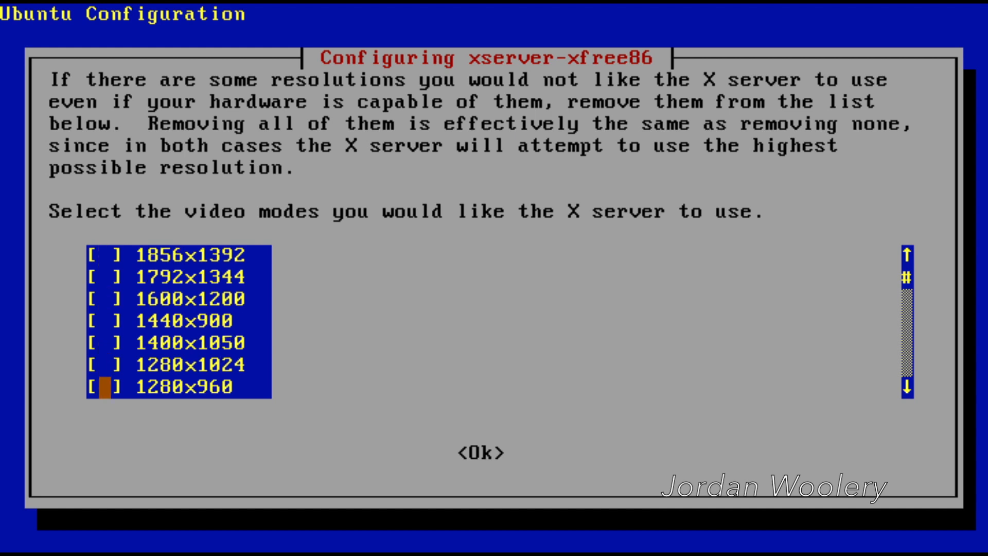
pyautogui.press('Down')
pyautogui.press('Down')
pyautogui.press('Down')
pyautogui.press('Down')
pyautogui.press('Down')
pyautogui.press('Up')
pyautogui.press('Up')
pyautogui.press('Up')
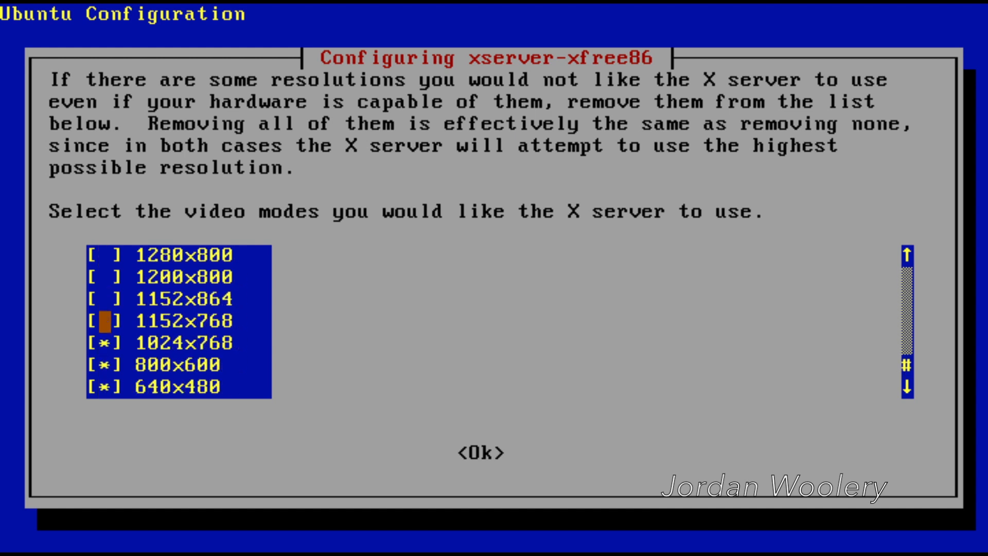
pyautogui.press('Down')
pyautogui.press('Up')
pyautogui.press('Up')
pyautogui.press('space')
pyautogui.press('Tab')
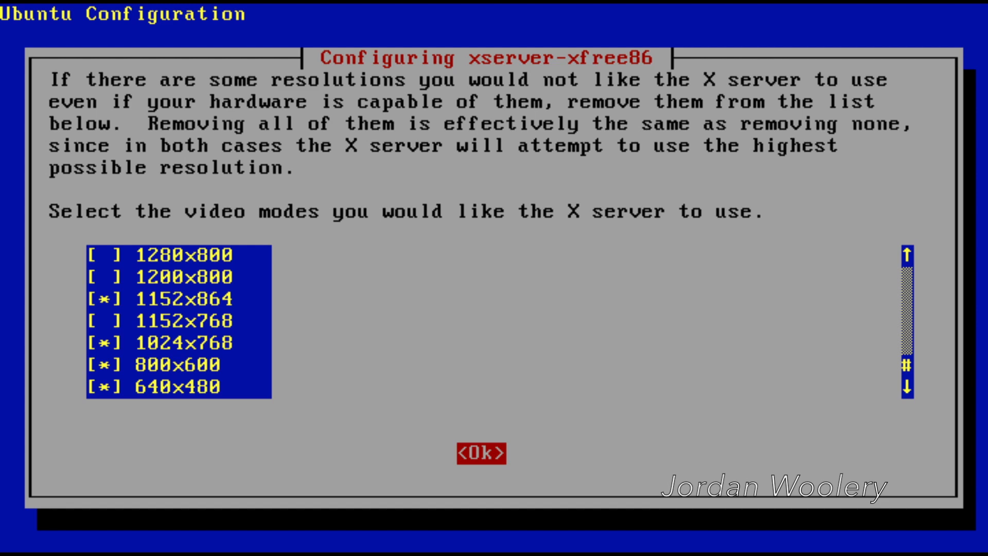
pyautogui.press('Return')
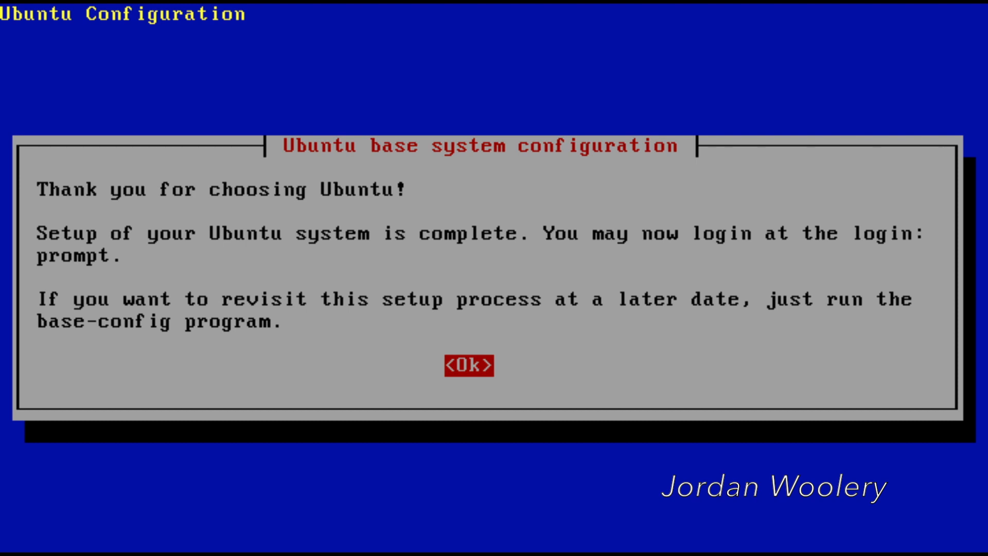
# Step: Dismiss the 'Thank you for choosing Ubuntu' setup-complete message
pyautogui.press('Return')
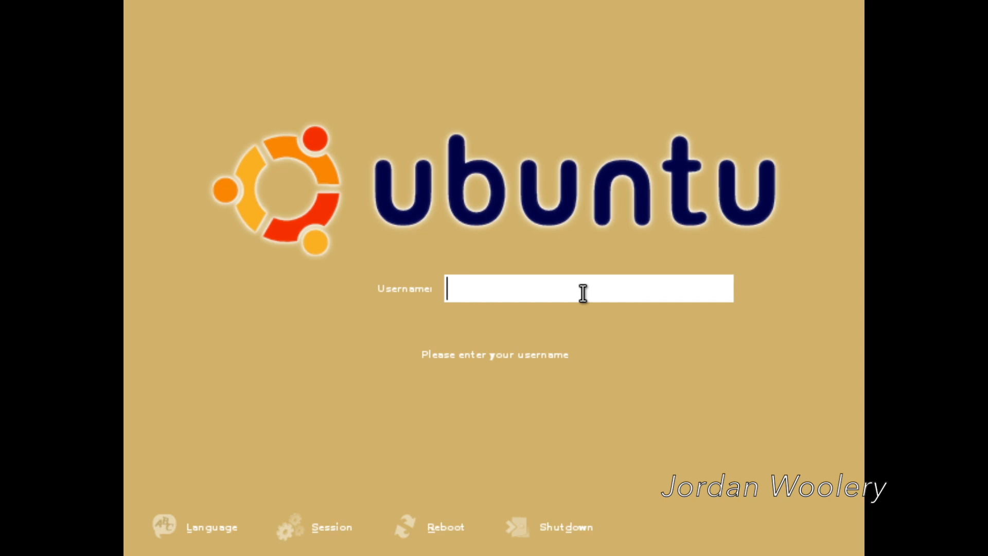
# Step: Log in with the new account's username and password, keeping the last session
pyautogui.write('jordan')
pyautogui.press('Return')
pyautogui.write('********')
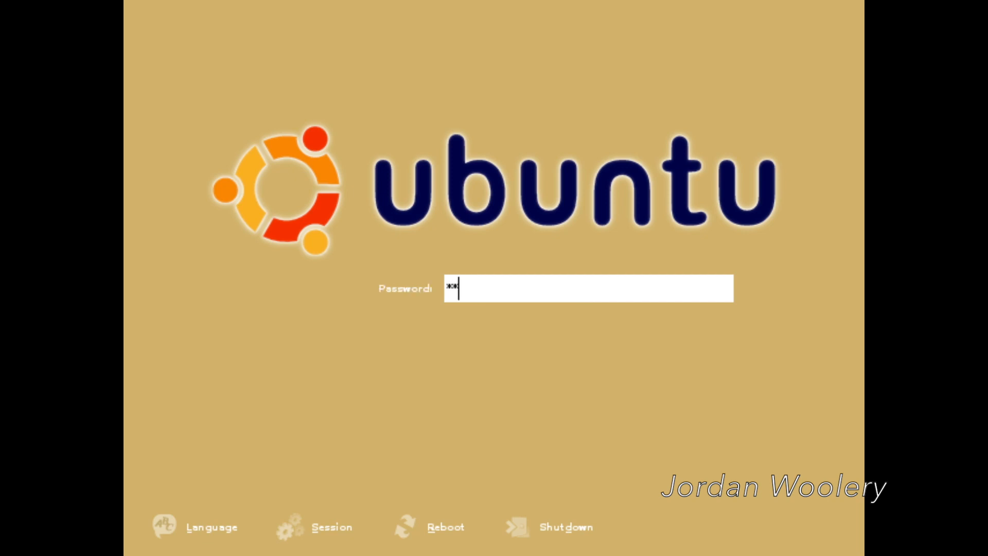
pyautogui.write('***')
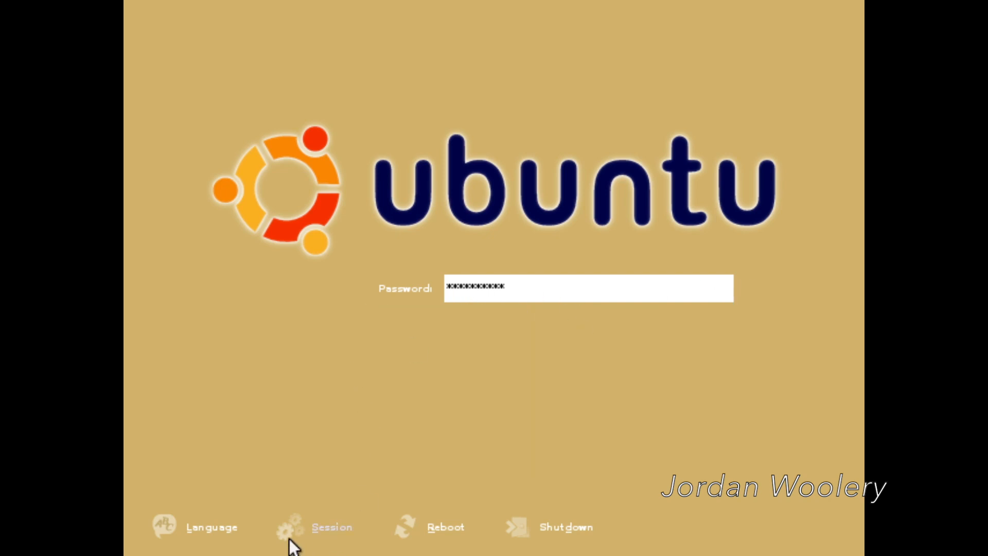
pyautogui.click(326, 527)
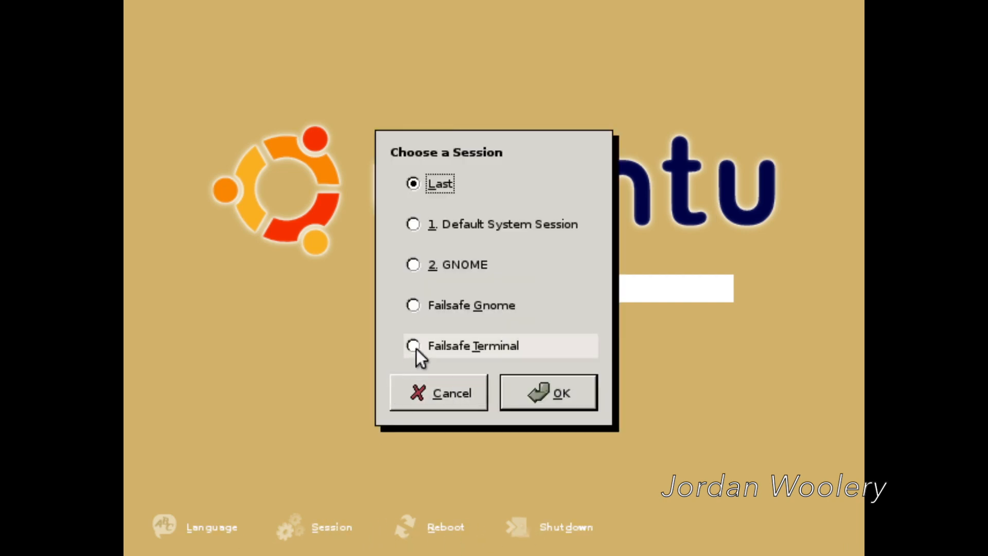
pyautogui.moveTo(476, 303)
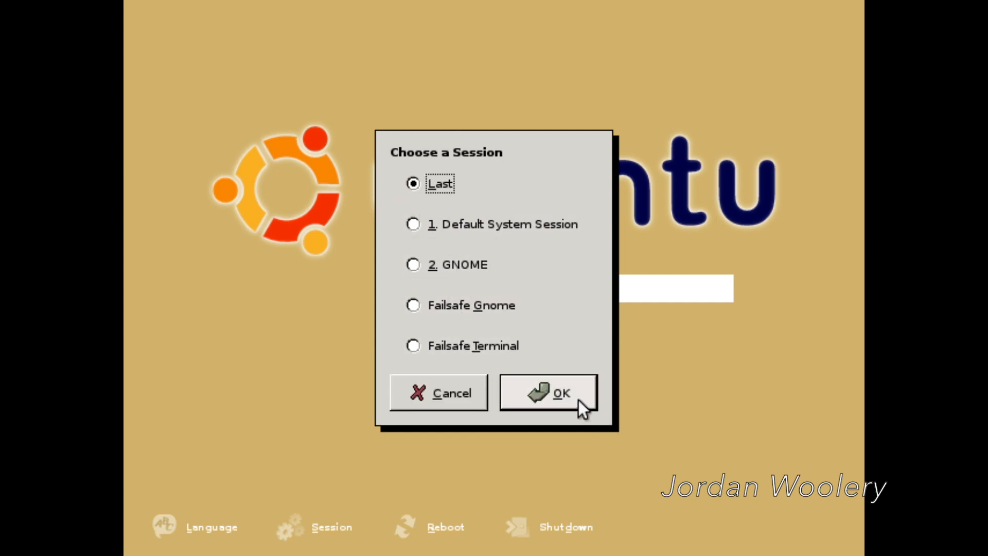
pyautogui.click(546, 402)
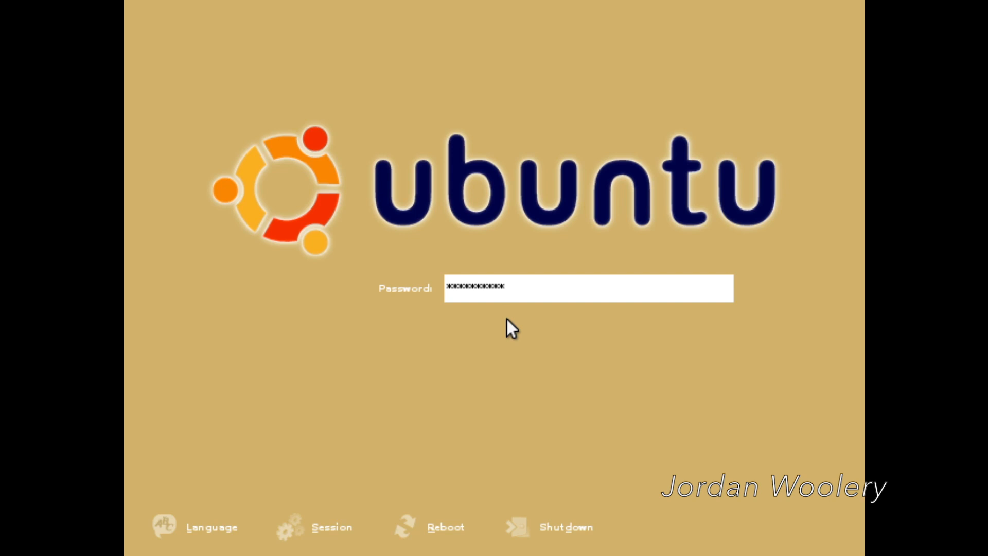
pyautogui.press('Return')
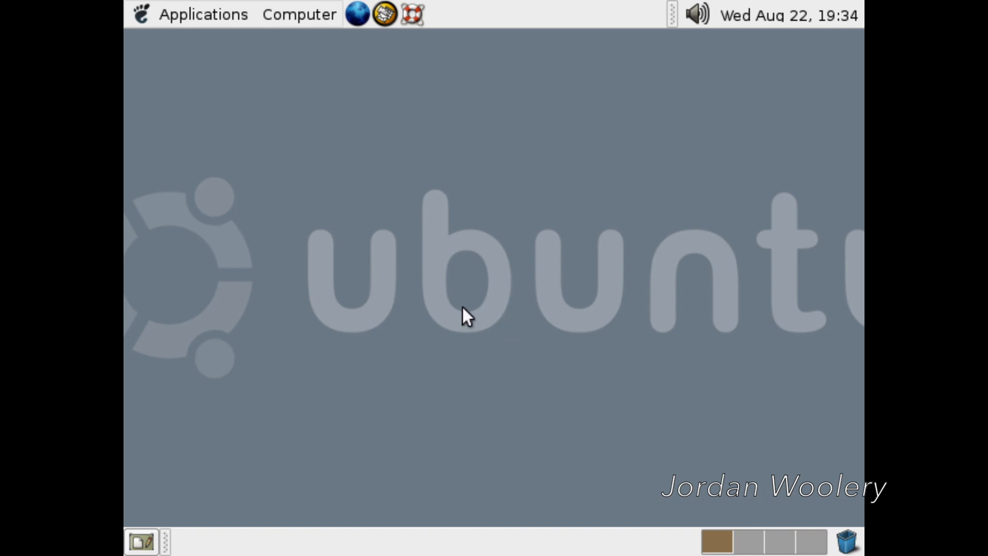
# Step: Keep the screen resolution at 640x480 in the Screen Resolution preferences
pyautogui.click(268, 11)
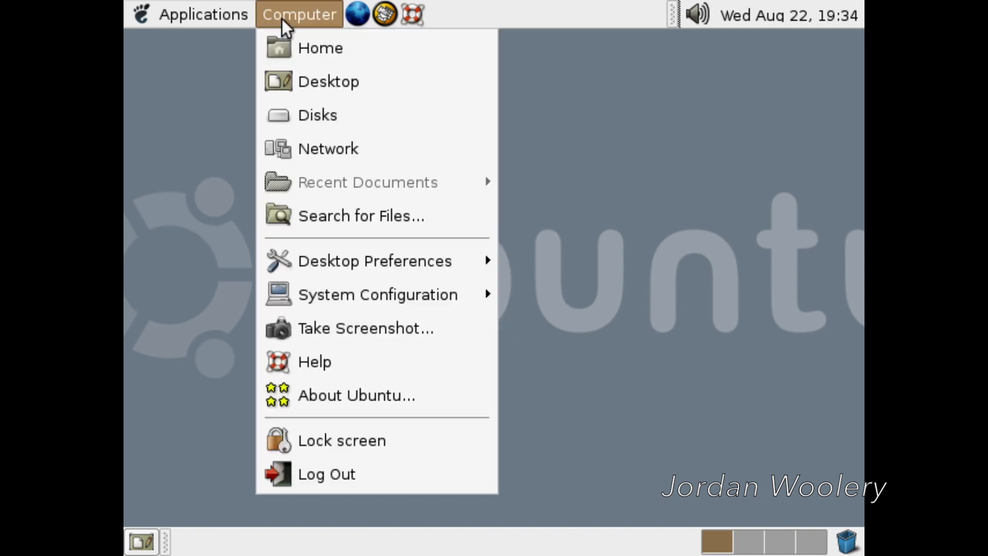
pyautogui.moveTo(424, 260)
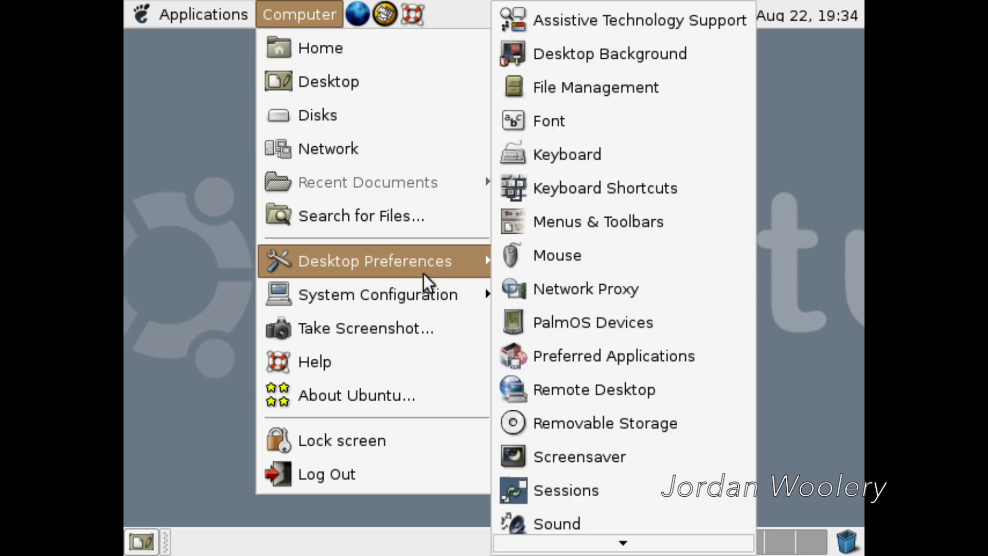
pyautogui.click(640, 431)
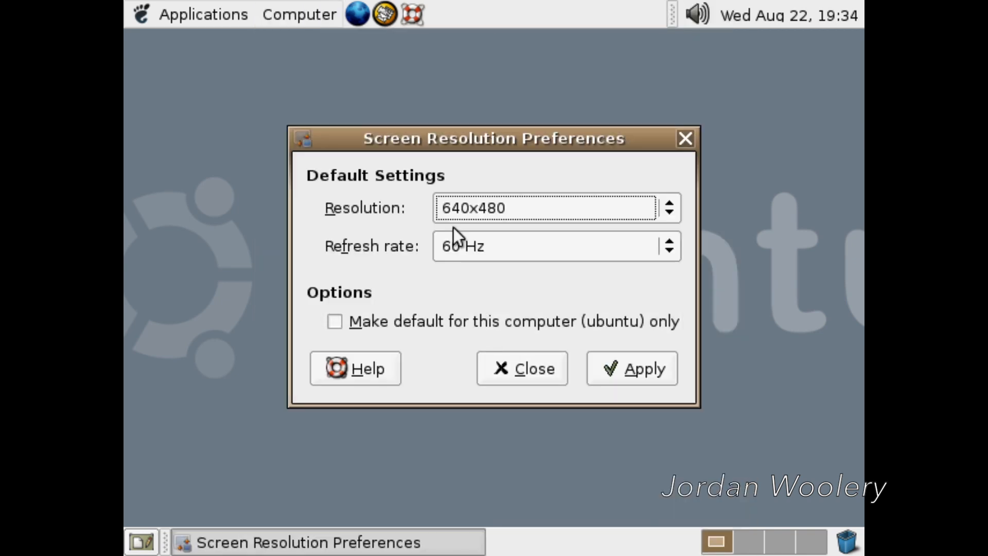
pyautogui.click(470, 204)
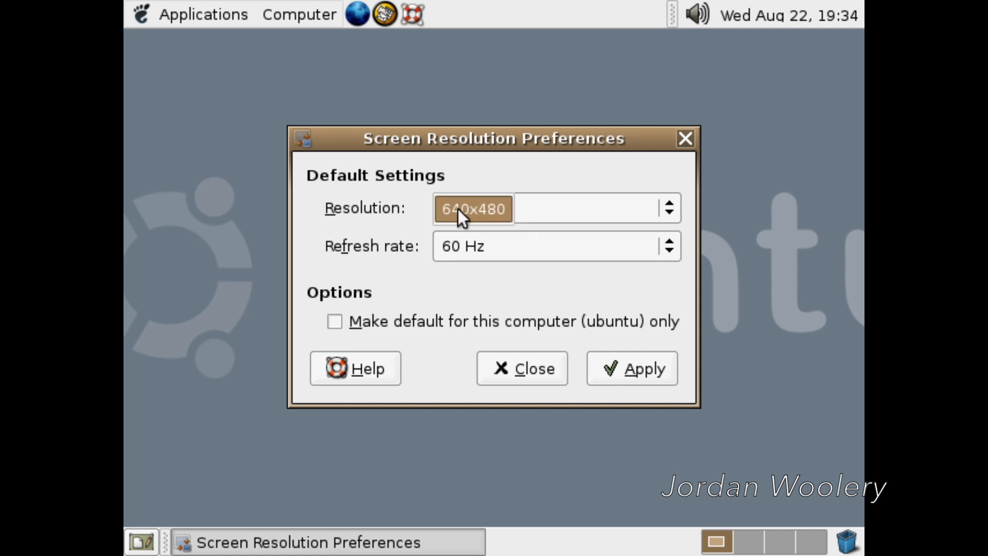
pyautogui.click(476, 211)
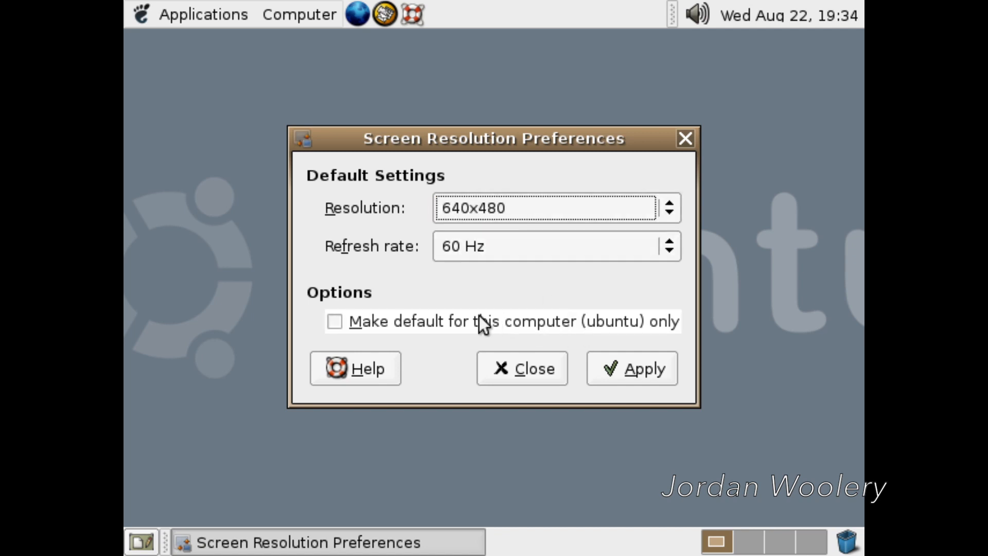
pyautogui.click(549, 371)
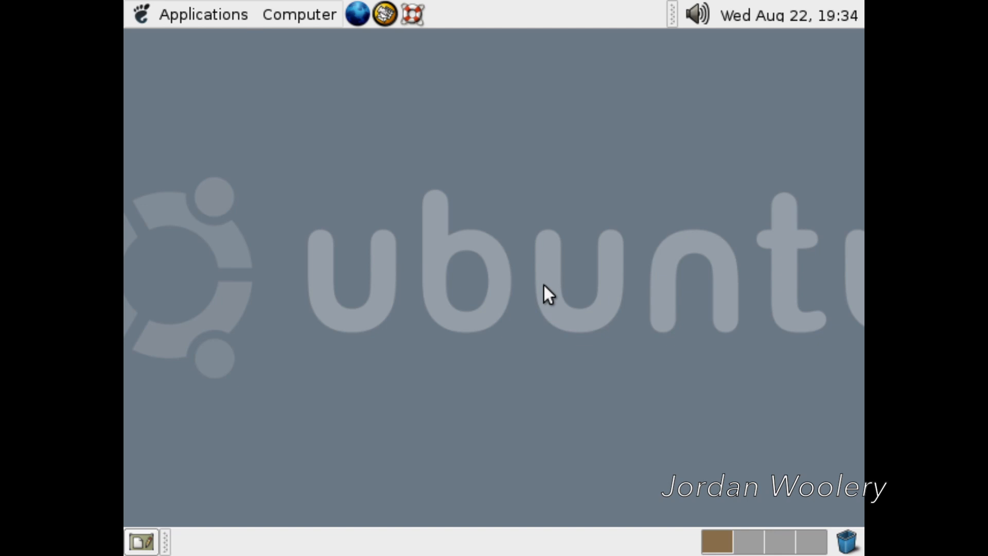
# Step: Launch Terminal from Applications > System Tools
pyautogui.click(206, 19)
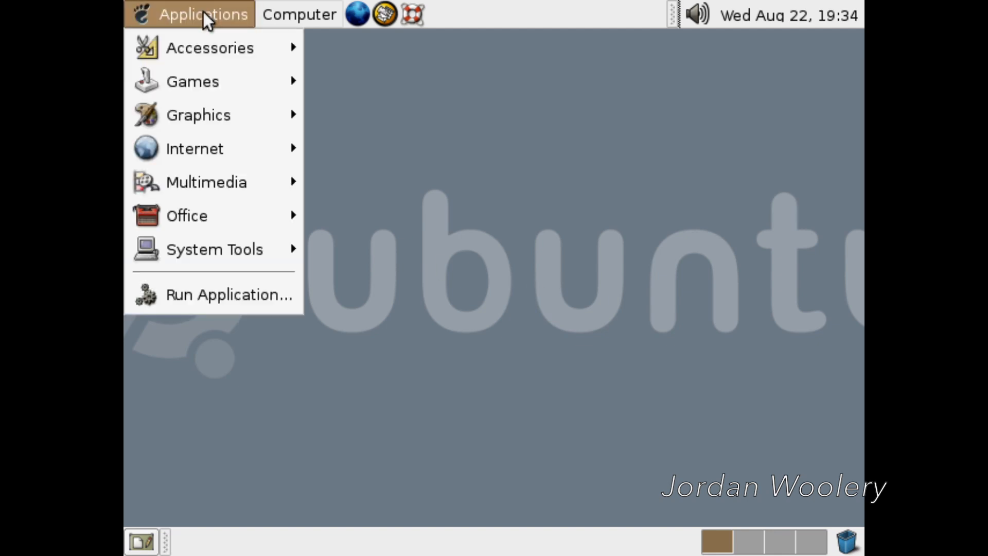
pyautogui.moveTo(341, 16)
pyautogui.moveTo(248, 21)
pyautogui.moveTo(273, 253)
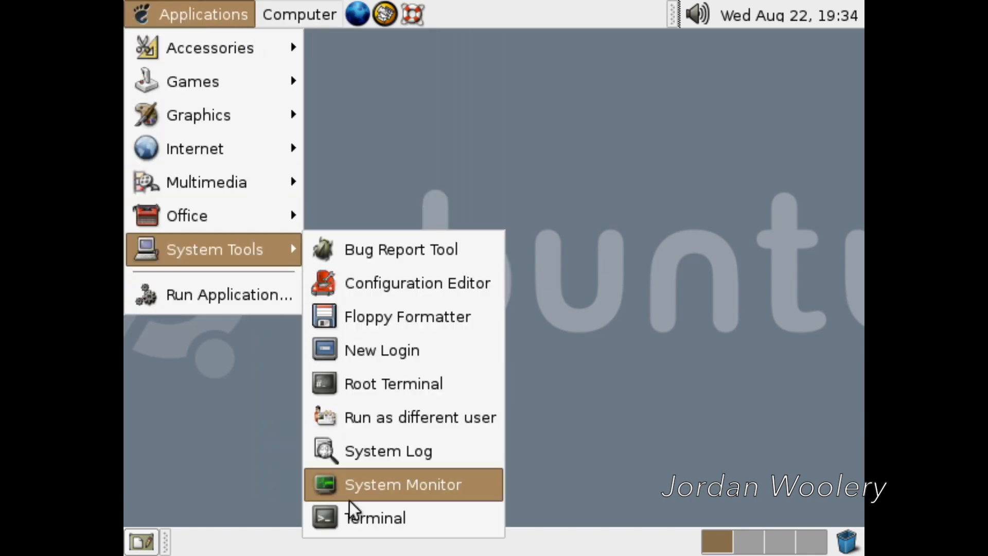
pyautogui.click(357, 517)
# Step: Run sudo base-config and choose the America time zone region
pyautogui.write('base-config')
pyautogui.press('Left')
pyautogui.press('Left')
pyautogui.press('Left')
pyautogui.press('Left')
pyautogui.press('Left')
pyautogui.press('Left')
pyautogui.press('Left')
pyautogui.press('Left')
pyautogui.press('Left')
pyautogui.press('Left')
pyautogui.press('Left')
pyautogui.write('sudo')
pyautogui.press('Return')
pyautogui.press('Return')
pyautogui.press('Down')
pyautogui.press('Return')
pyautogui.press('End')
pyautogui.press('Return')
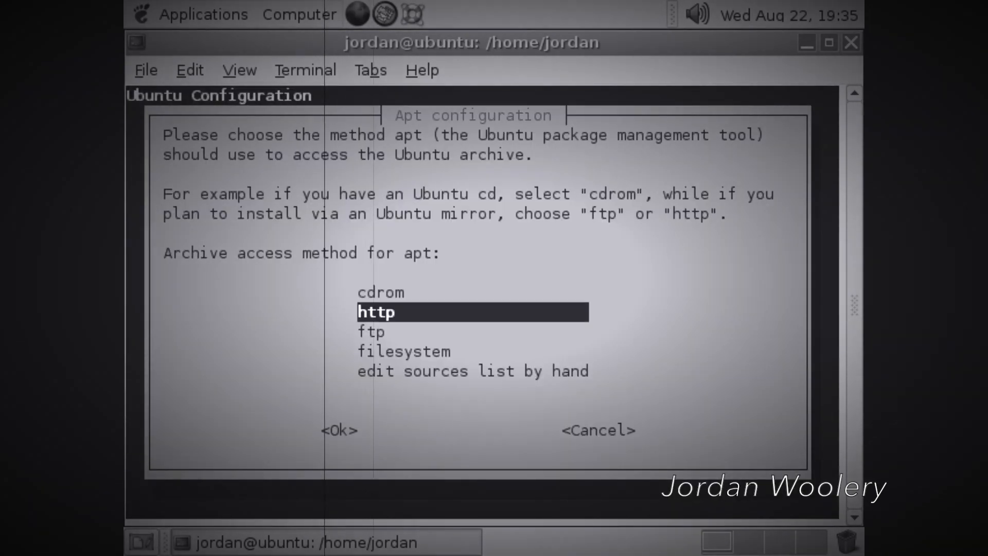
# Step: Connect the virtual CD drive, use cdrom as apt's package source, and decline scanning another CD
pyautogui.click(186, 5)
pyautogui.click(161, 21)
pyautogui.click(173, 37)
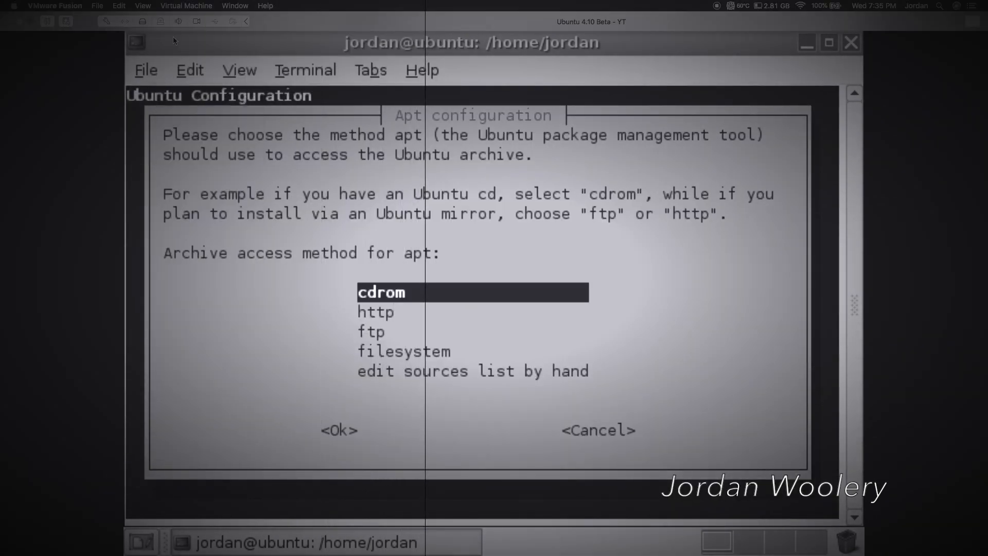
pyautogui.press('Return')
pyautogui.click(701, 68)
pyautogui.press('Left')
pyautogui.press('Right')
pyautogui.press('Return')
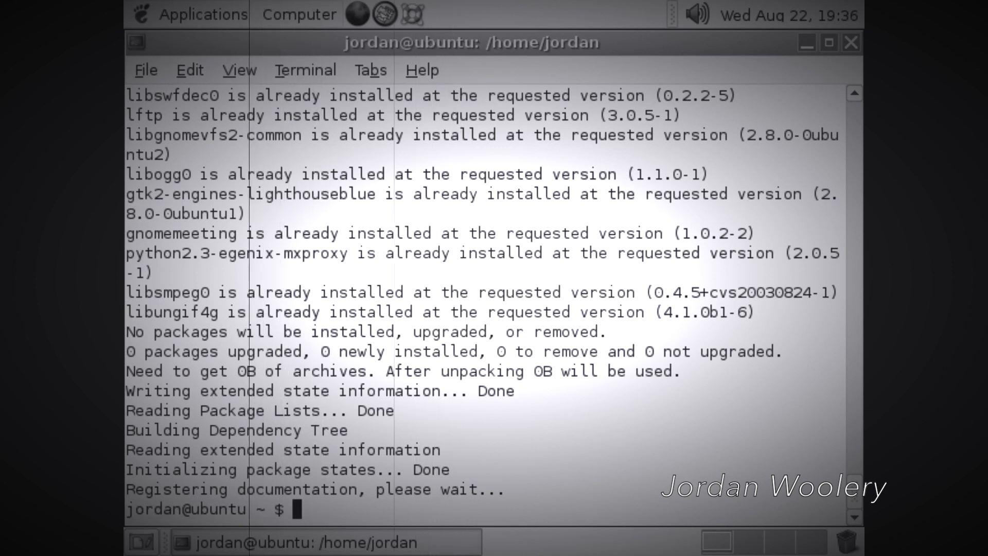
# Step: Type exit to close the terminal
pyautogui.write('exxit')
pyautogui.press('BackSpace')
pyautogui.press('BackSpace')
pyautogui.press('BackSpace')
pyautogui.write('it')
pyautogui.press('Return')
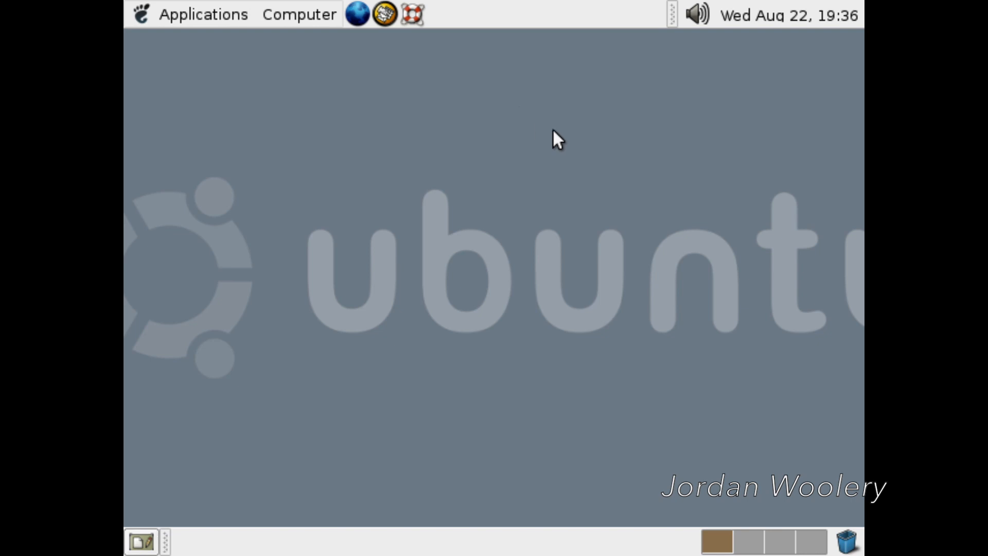
pyautogui.click(184, 22)
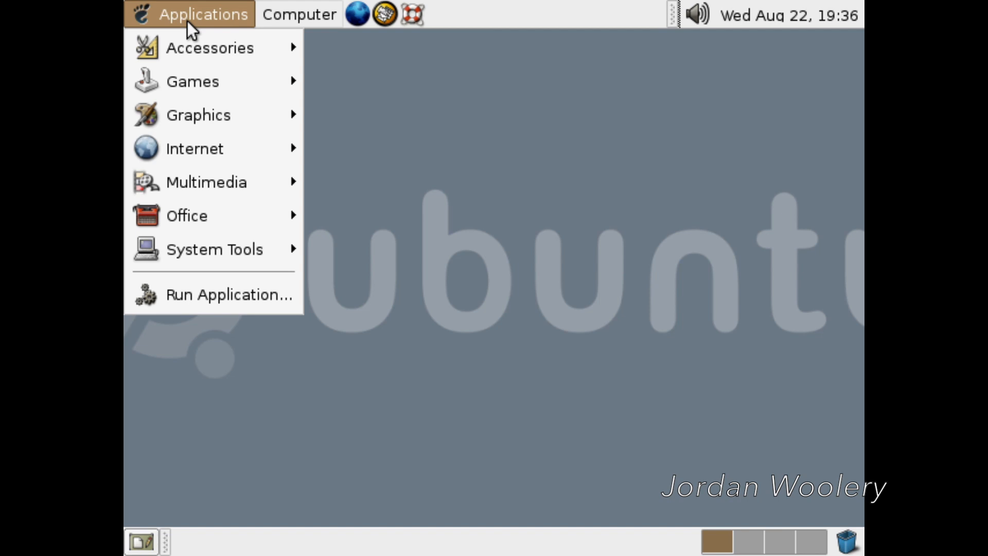
pyautogui.moveTo(191, 39)
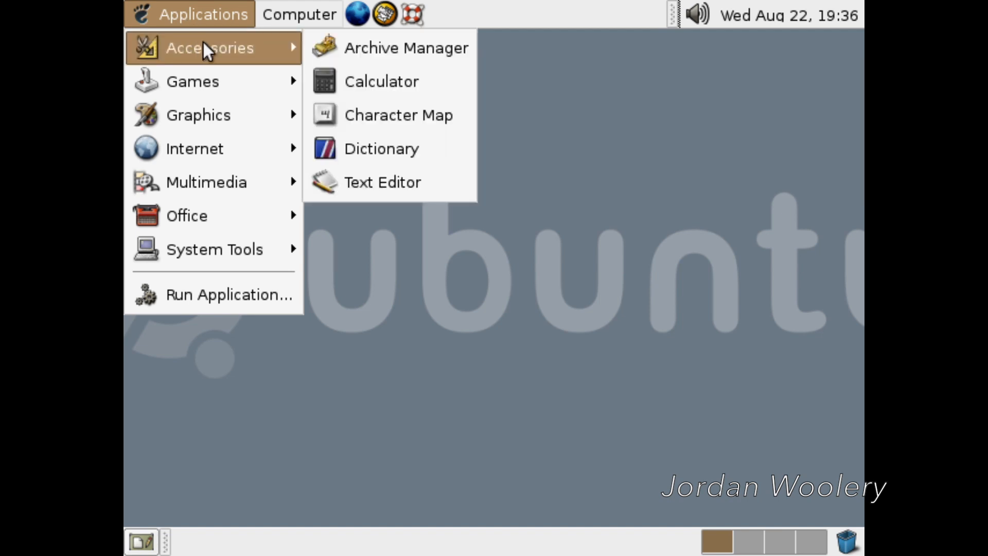
pyautogui.click(410, 65)
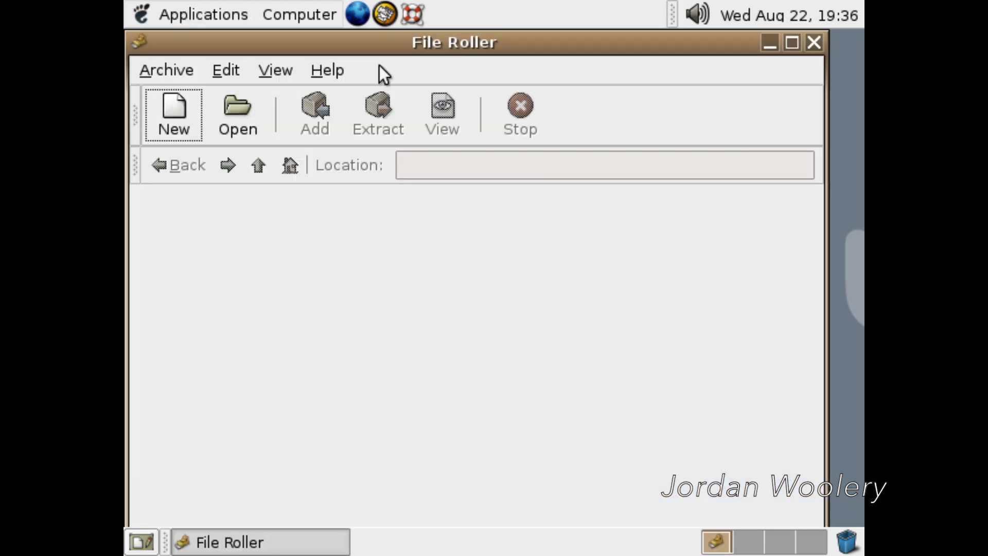
pyautogui.click(813, 43)
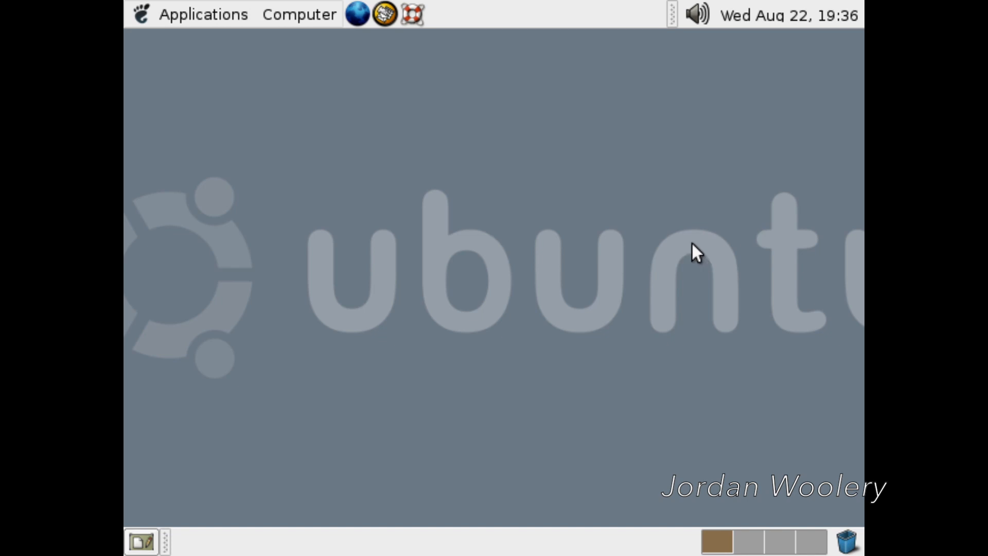
pyautogui.click(226, 21)
pyautogui.moveTo(233, 39)
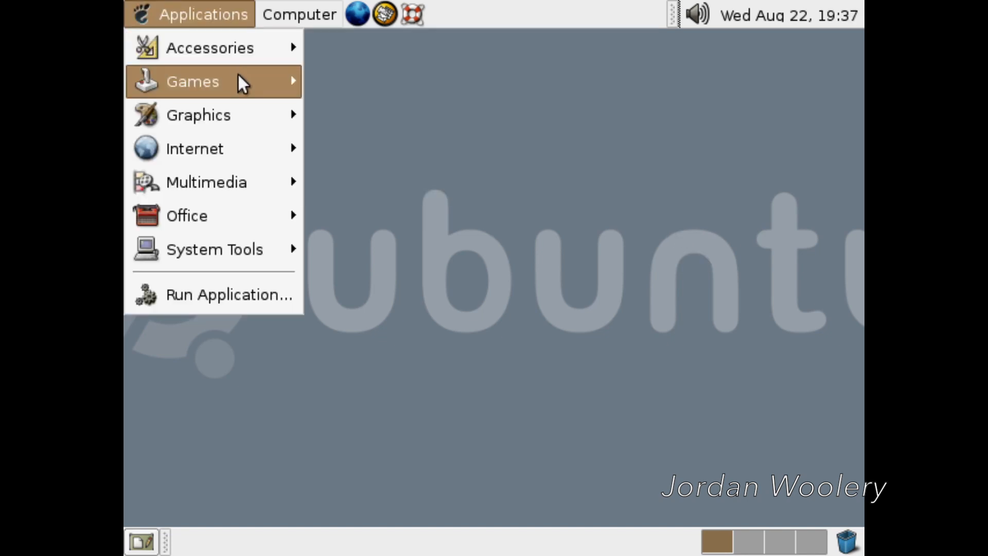
pyautogui.moveTo(237, 73)
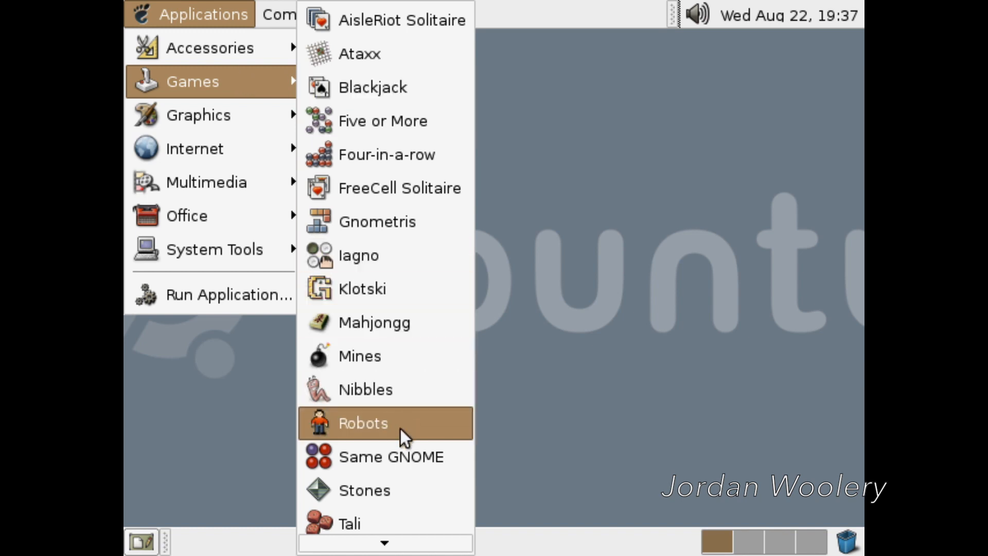
pyautogui.click(404, 361)
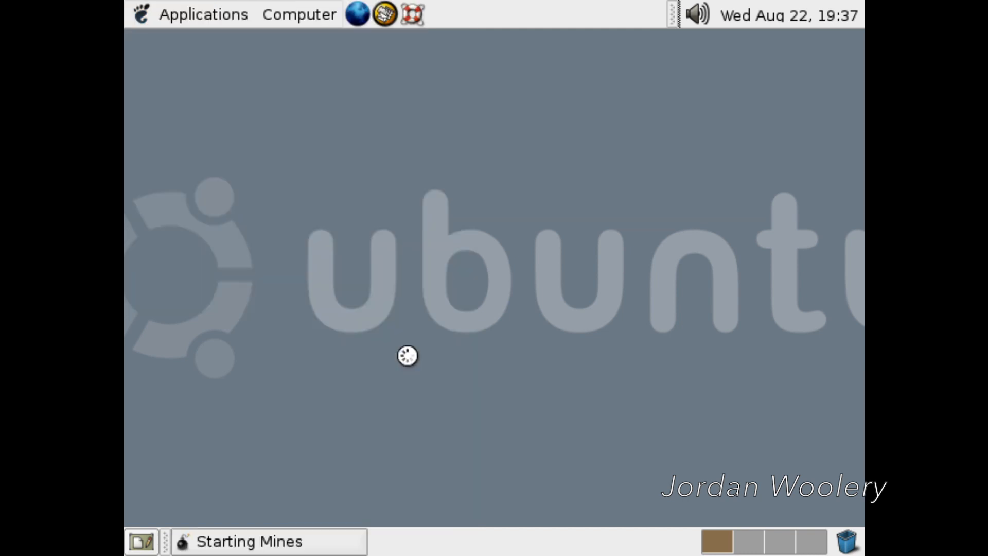
pyautogui.moveTo(347, 53); pyautogui.dragTo(427, 51)
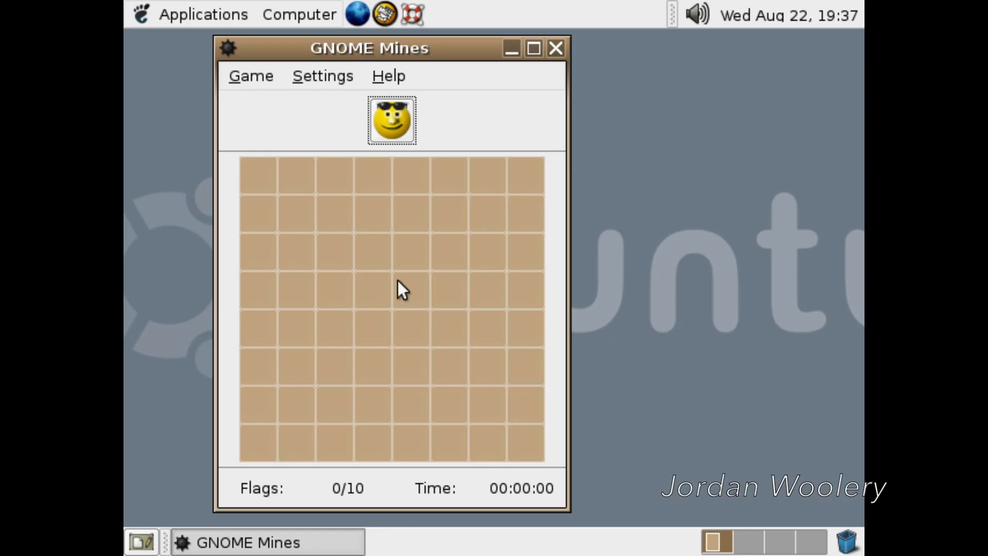
pyautogui.click(406, 283)
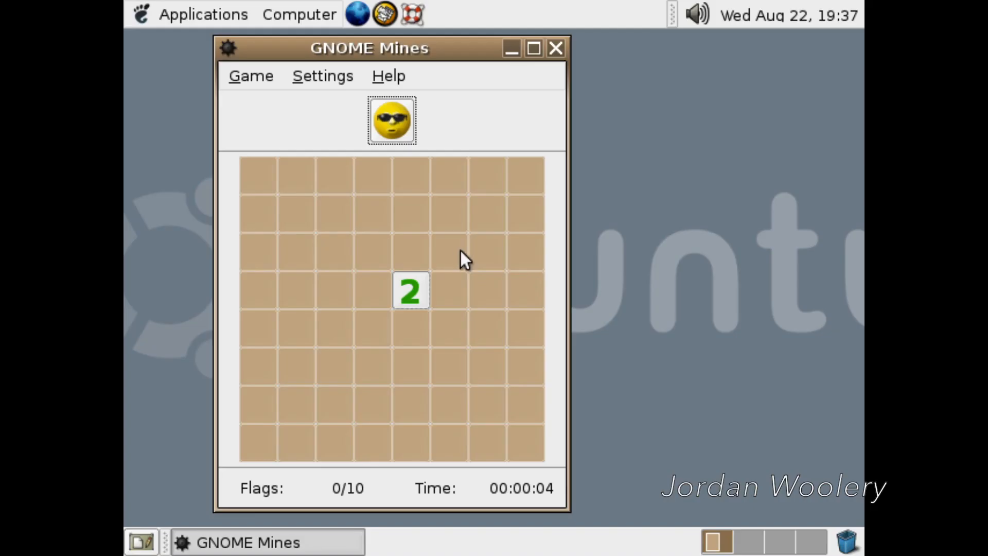
pyautogui.click(463, 249)
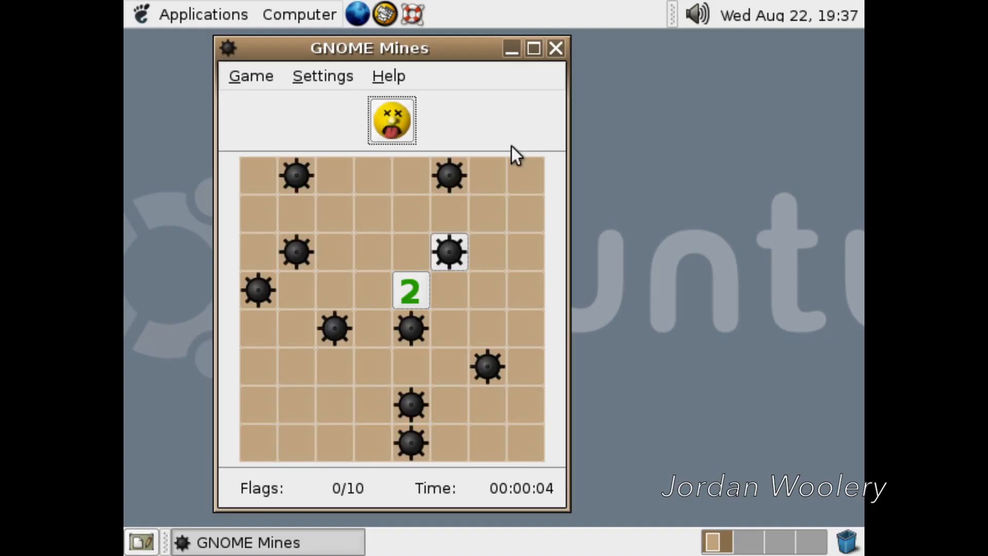
pyautogui.click(556, 49)
pyautogui.click(203, 14)
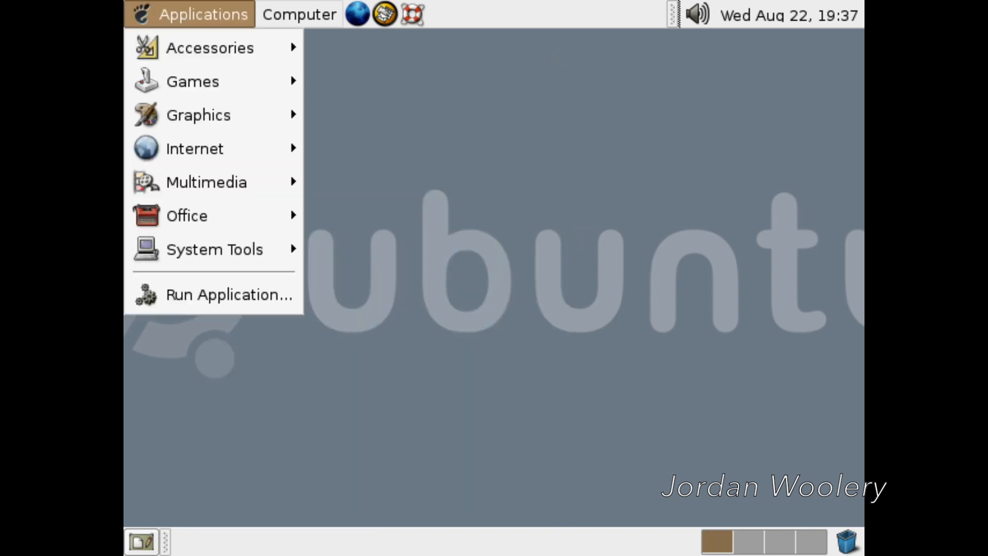
pyautogui.moveTo(240, 125)
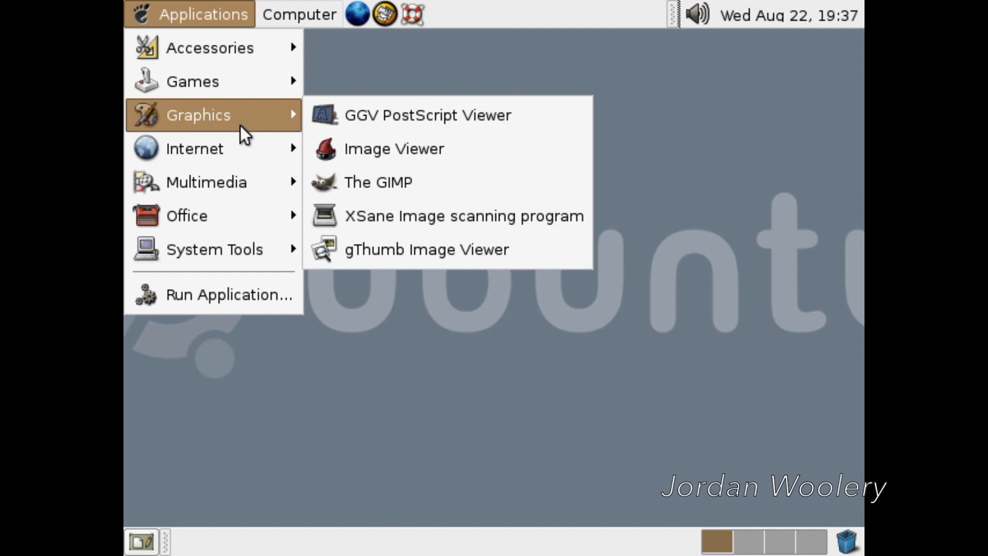
pyautogui.click(397, 183)
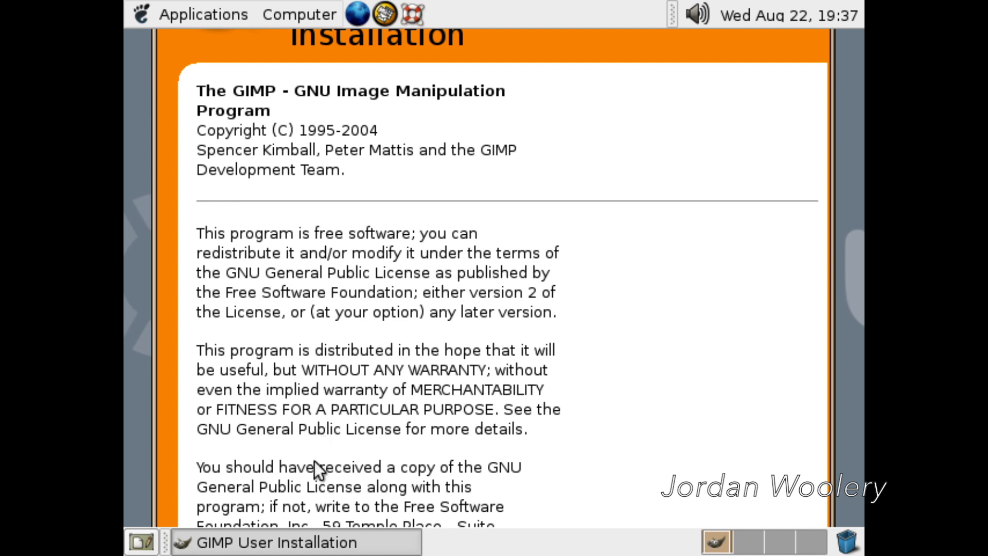
pyautogui.rightClick(295, 545)
pyautogui.click(270, 453)
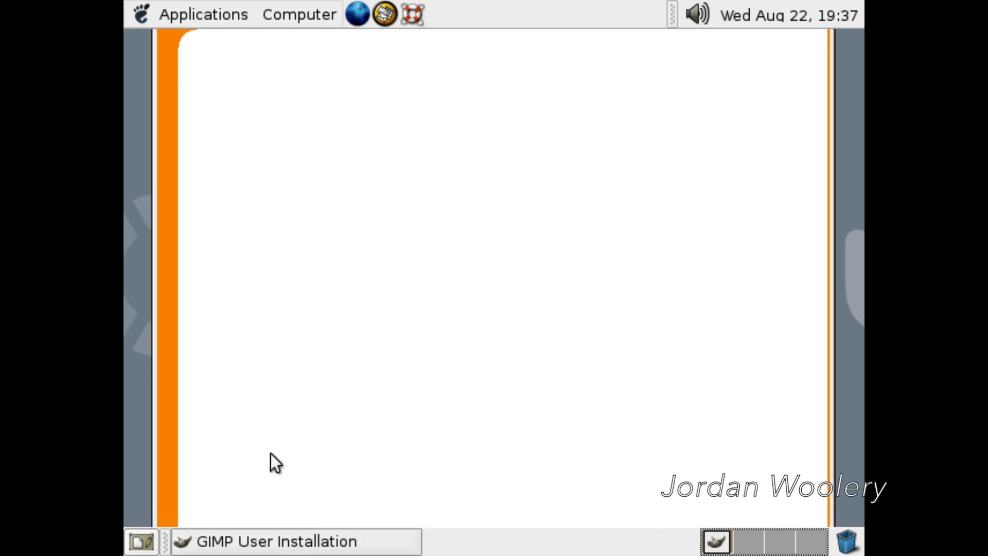
pyautogui.rightClick(290, 533)
pyautogui.click(284, 447)
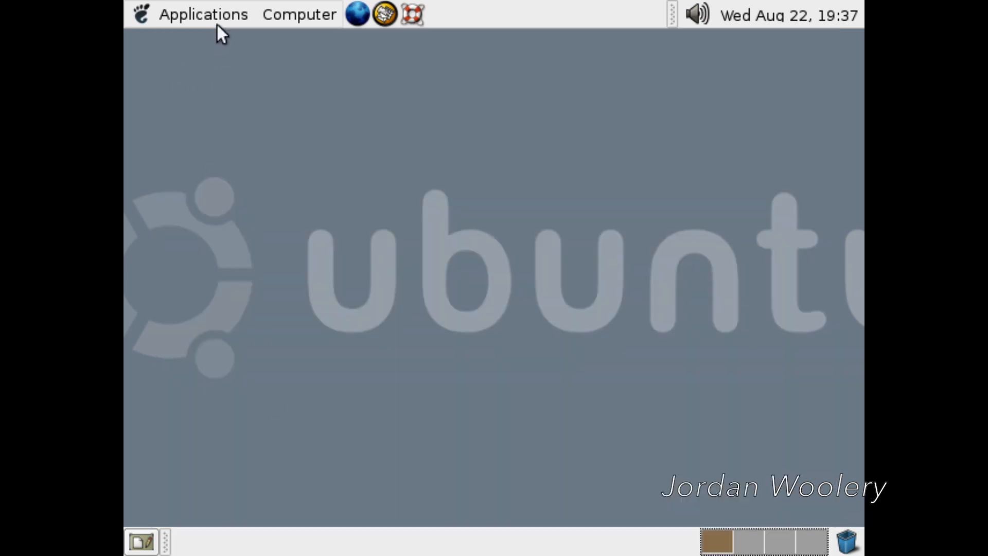
pyautogui.click(296, 15)
# Step: Launch Firefox, stop the page loading, restore the window and view the About Mozilla Firefox version
pyautogui.moveTo(203, 15)
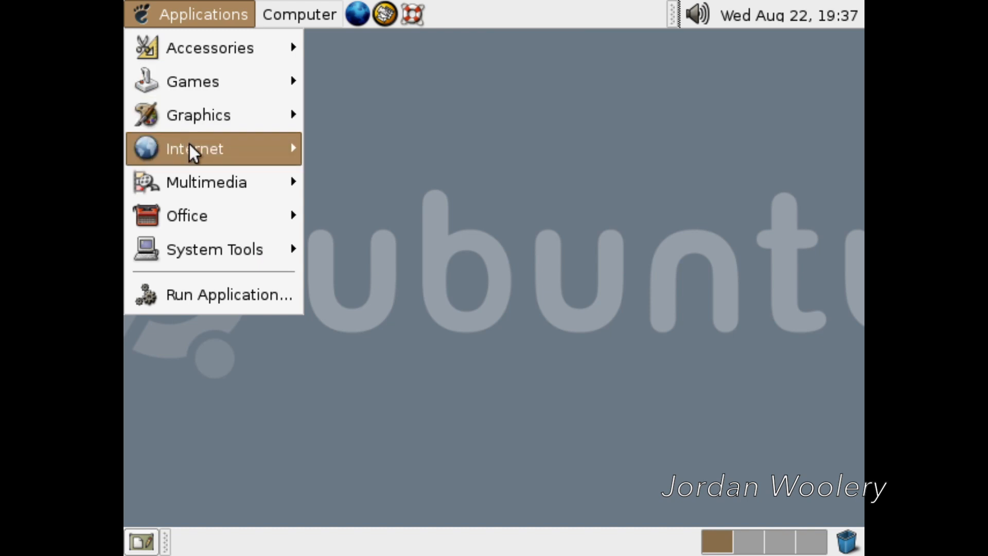
pyautogui.moveTo(195, 154)
pyautogui.click(492, 182)
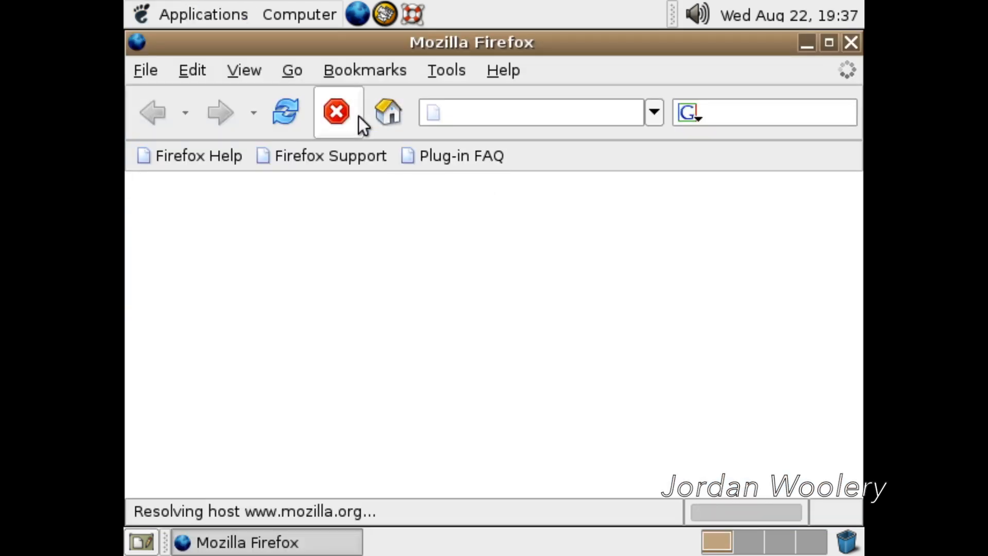
pyautogui.click(334, 109)
pyautogui.doubleClick(560, 49)
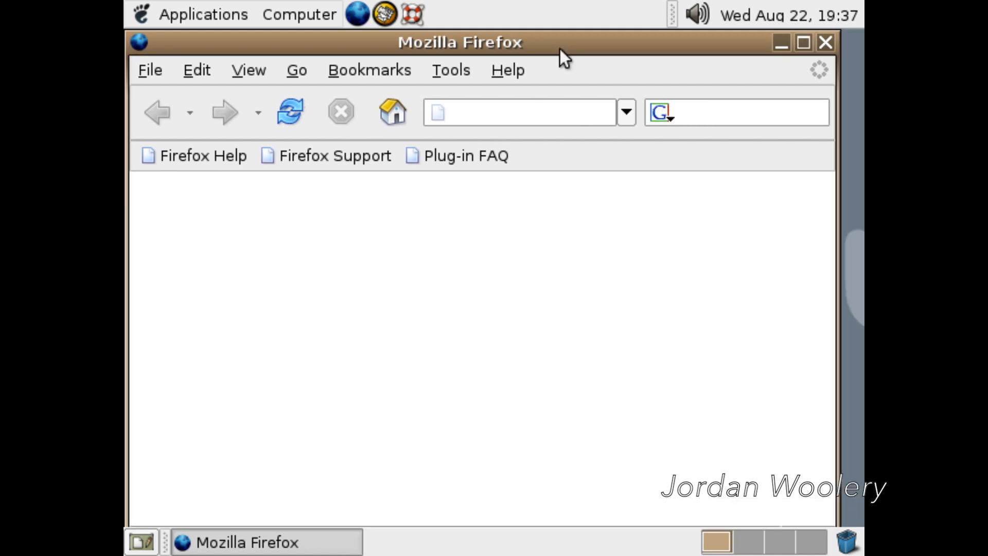
pyautogui.click(505, 70)
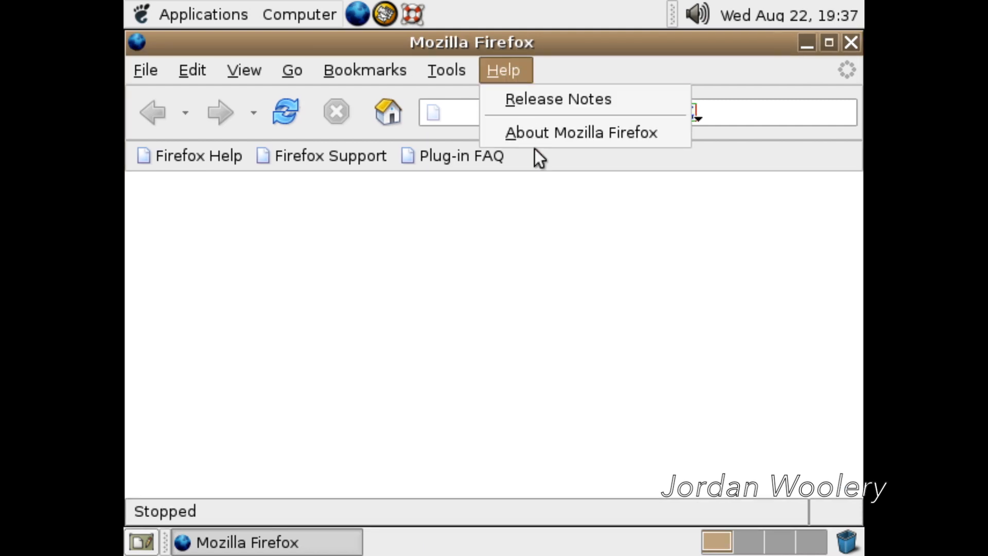
pyautogui.click(541, 143)
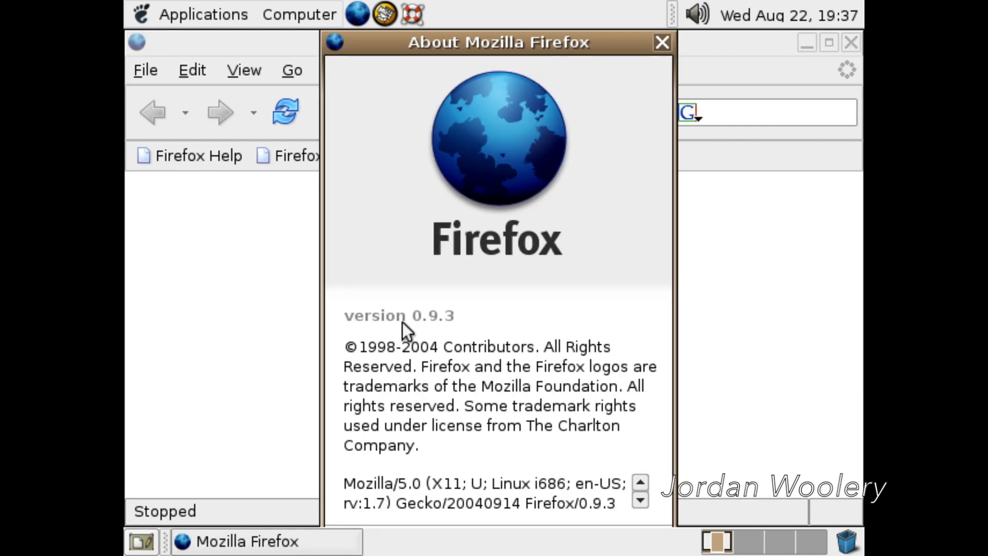
pyautogui.click(660, 42)
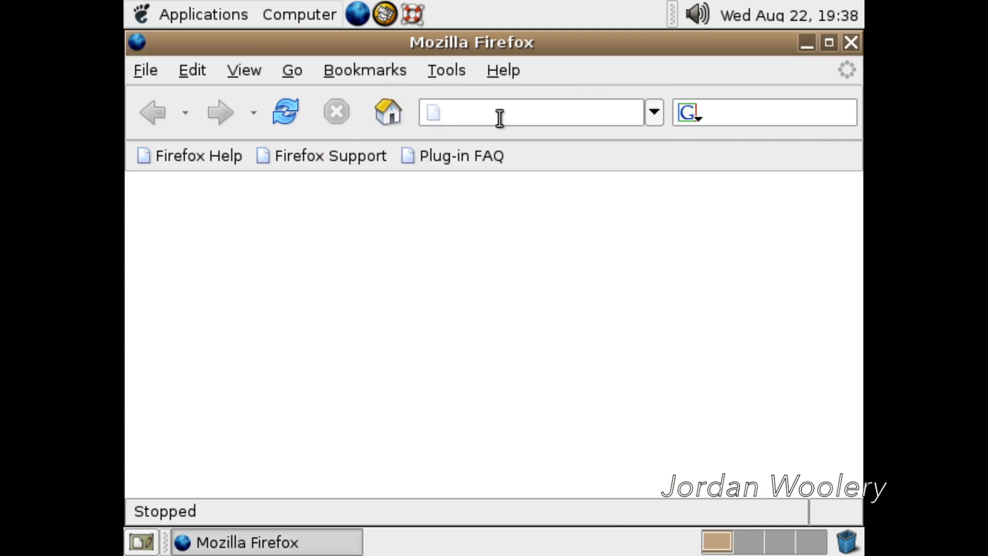
# Step: Load google.com in the address bar, then close Firefox
pyautogui.write('google.com')
pyautogui.press('Return')
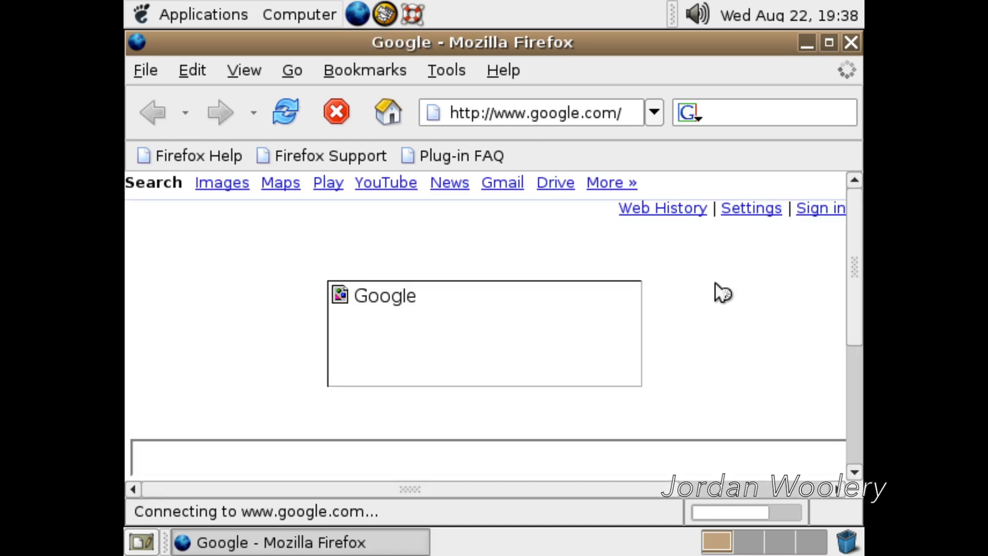
pyautogui.moveTo(852, 257); pyautogui.dragTo(856, 228)
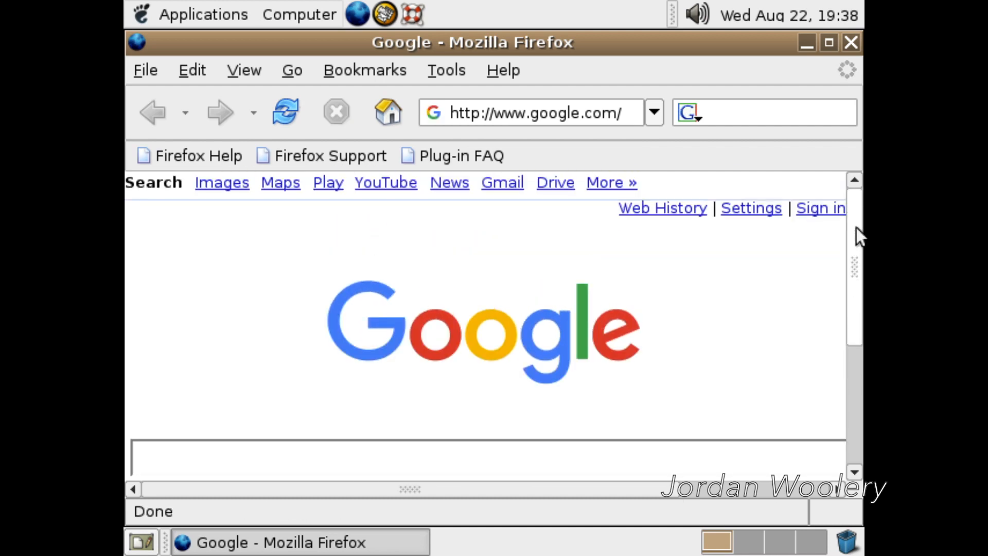
pyautogui.click(850, 43)
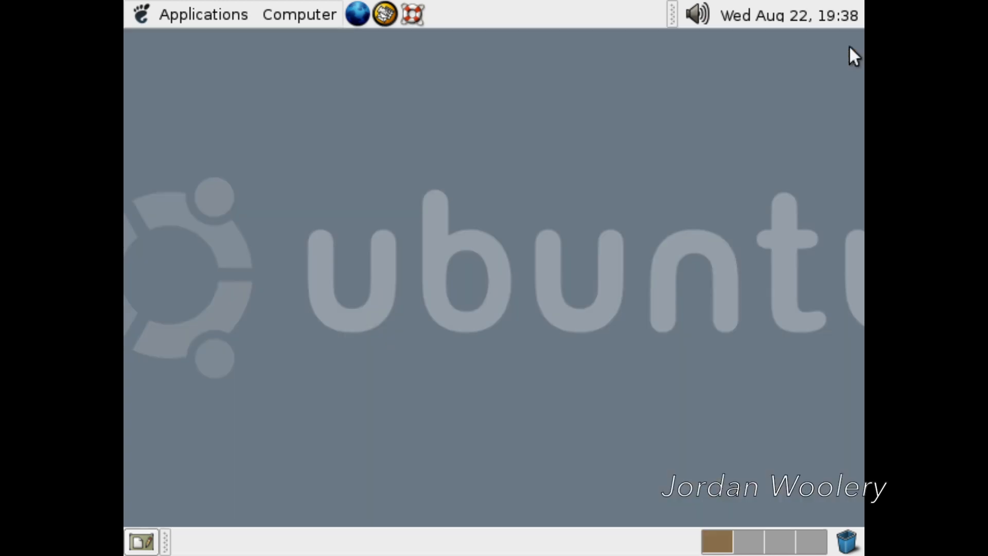
# Step: Launch Evolution Mail from Applications > Internet and cancel its setup assistant
pyautogui.click(217, 15)
pyautogui.moveTo(252, 155)
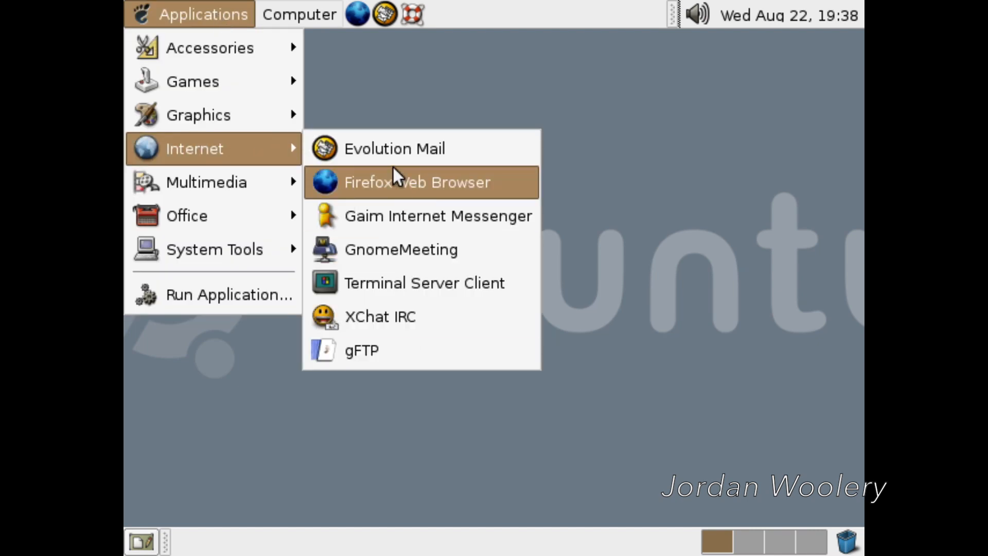
pyautogui.click(378, 141)
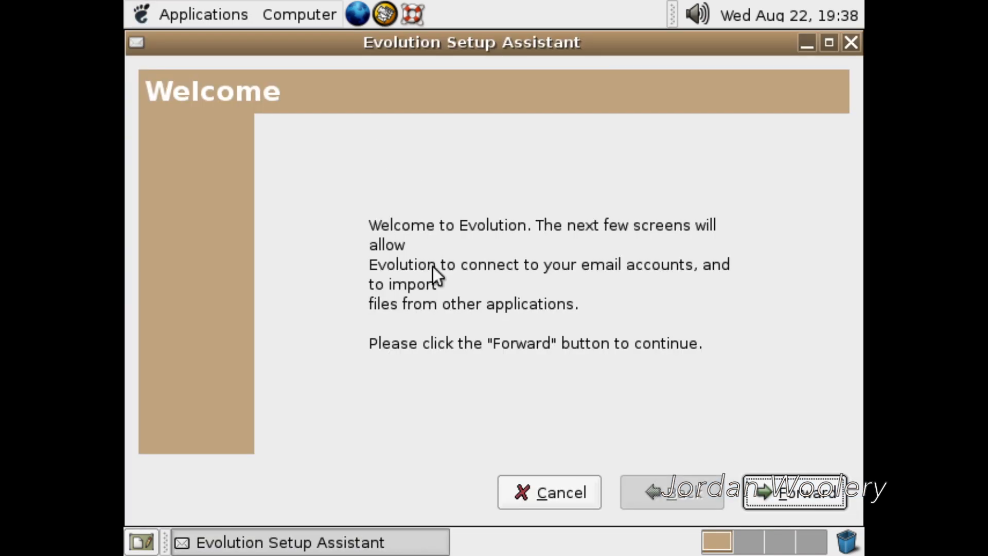
pyautogui.click(530, 497)
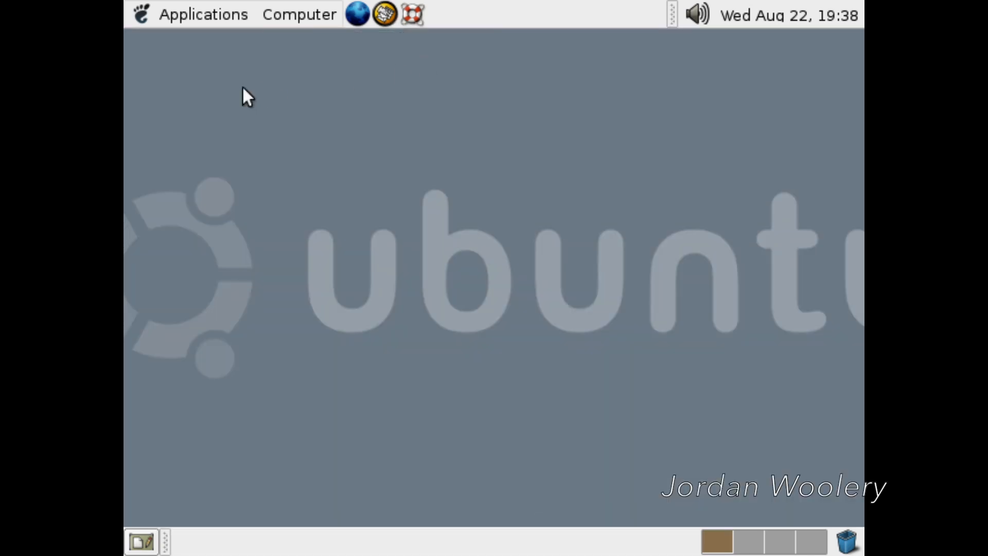
# Step: Launch OpenOffice.org Writer from the Applications menu
pyautogui.click(206, 13)
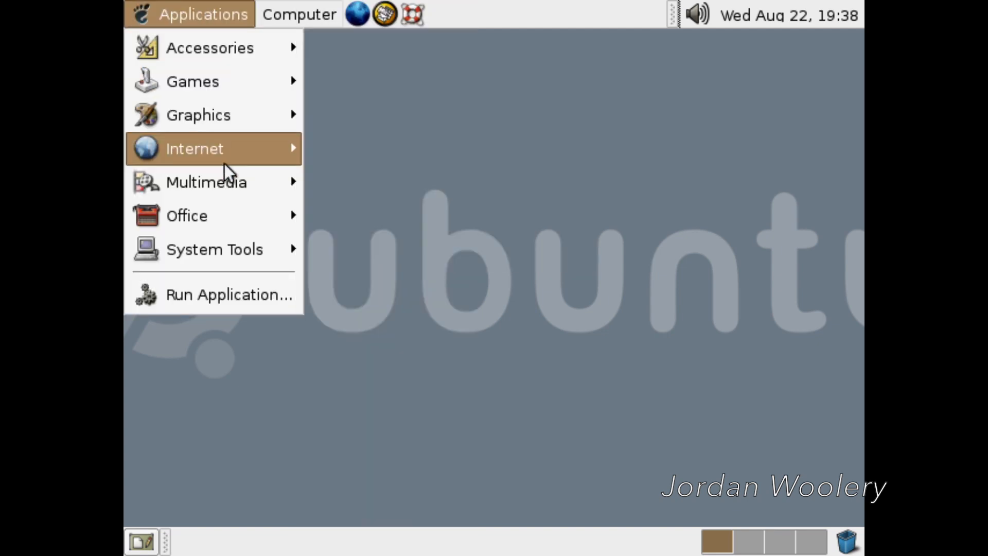
pyautogui.moveTo(226, 178)
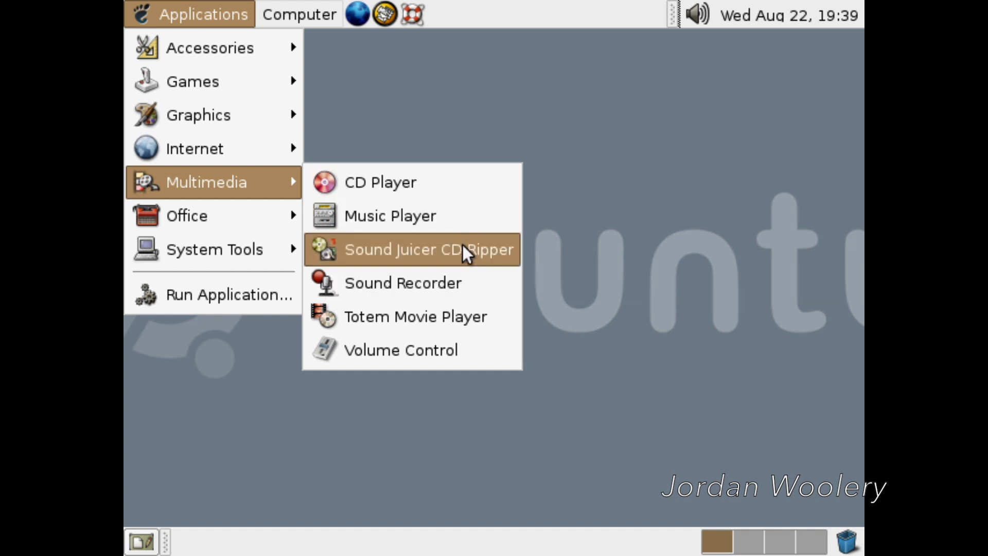
pyautogui.moveTo(198, 217)
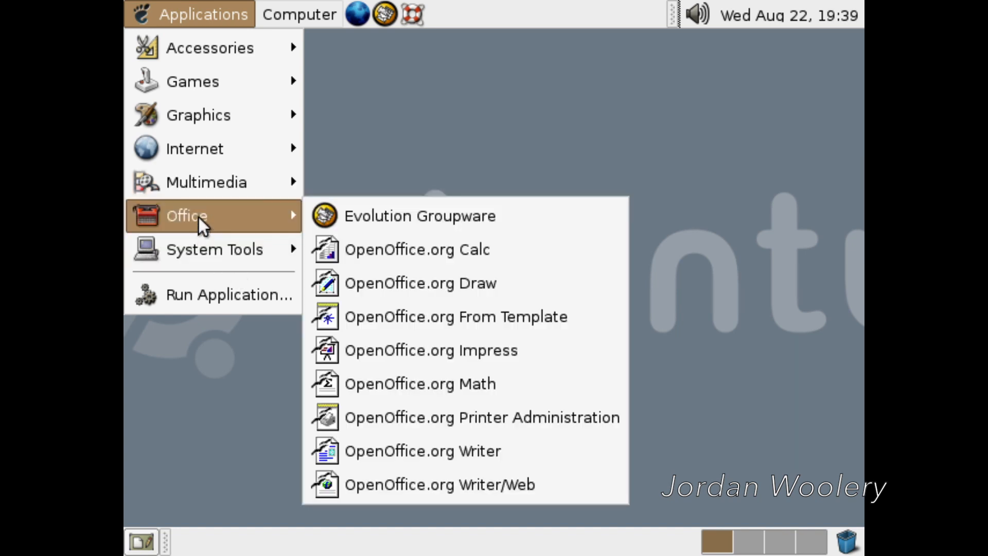
pyautogui.click(496, 450)
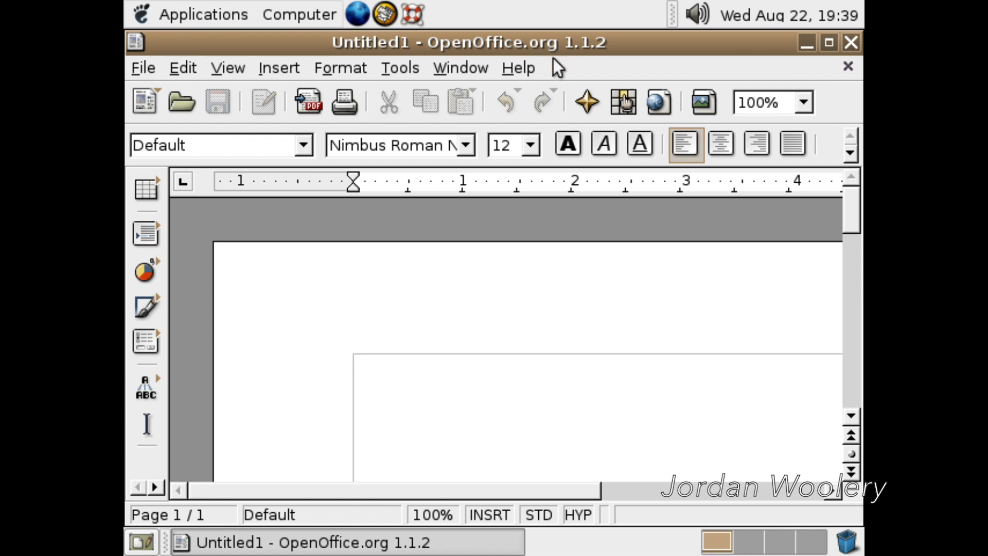
# Step: Check Help > About OpenOffice.org shows version 1.1.2, then close the blank Writer document
pyautogui.click(523, 69)
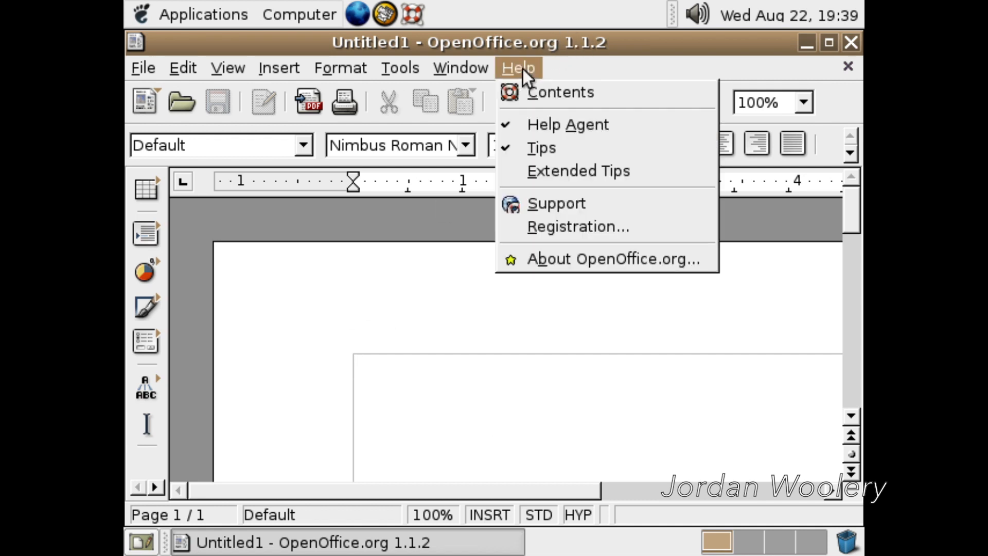
pyautogui.click(541, 251)
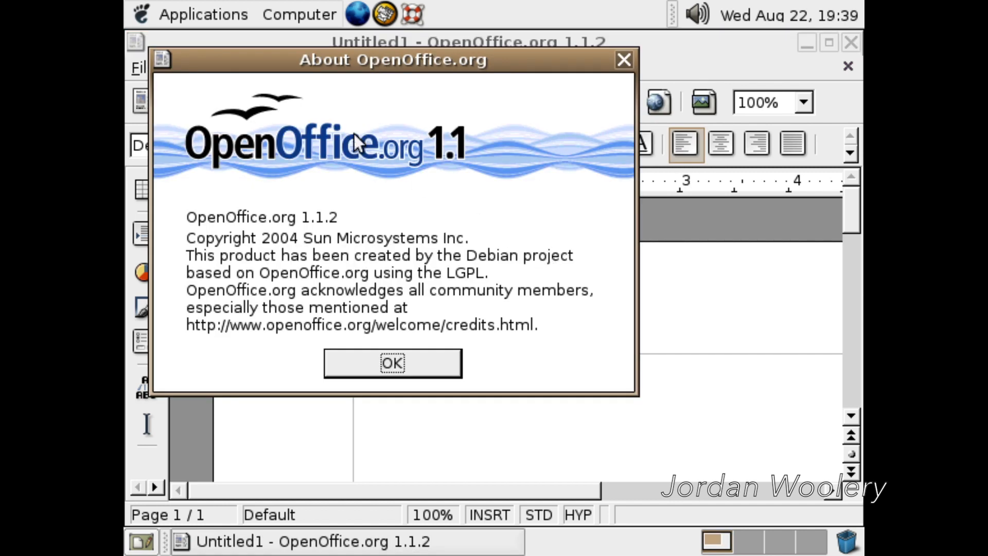
pyautogui.moveTo(284, 61); pyautogui.dragTo(395, 92)
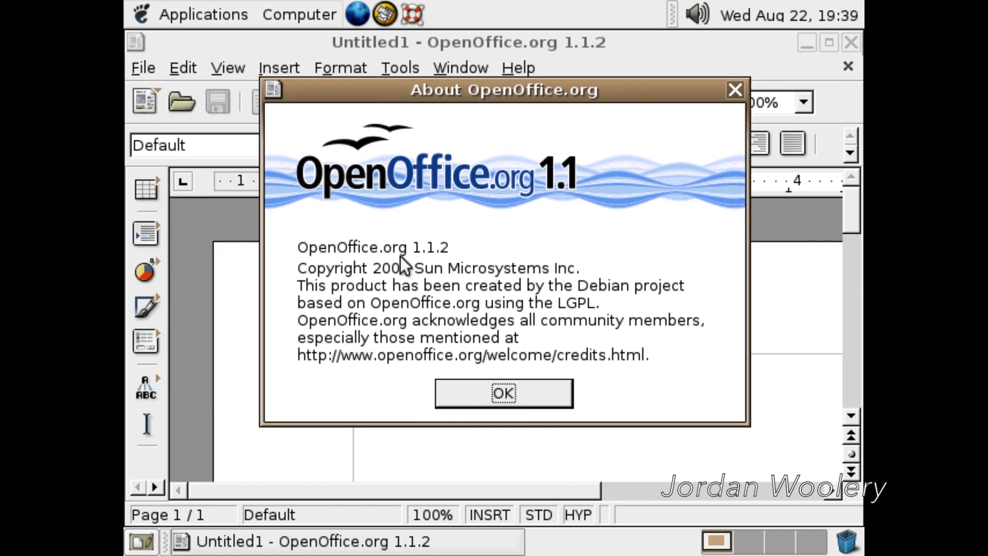
pyautogui.click(503, 393)
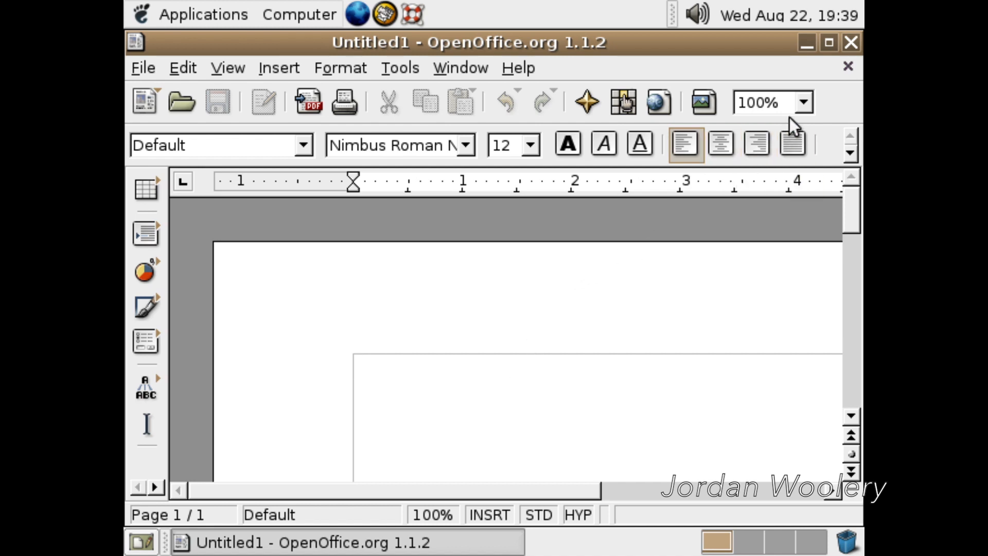
pyautogui.click(852, 43)
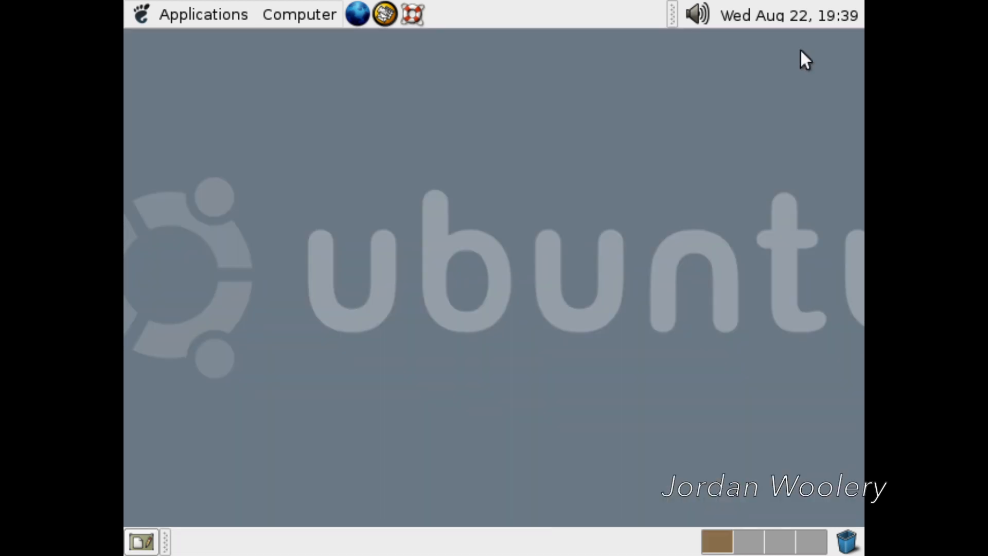
pyautogui.click(249, 12)
pyautogui.moveTo(274, 245)
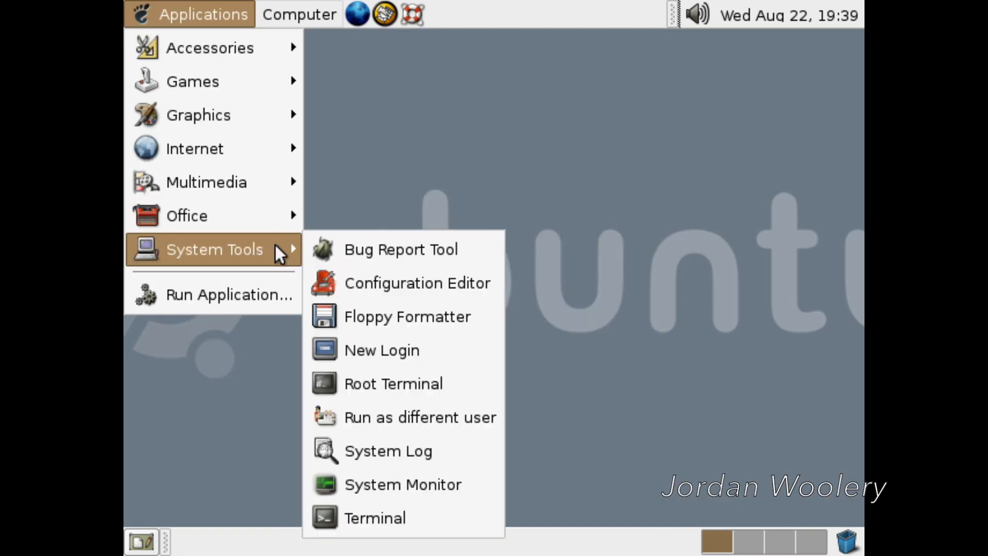
pyautogui.click(411, 255)
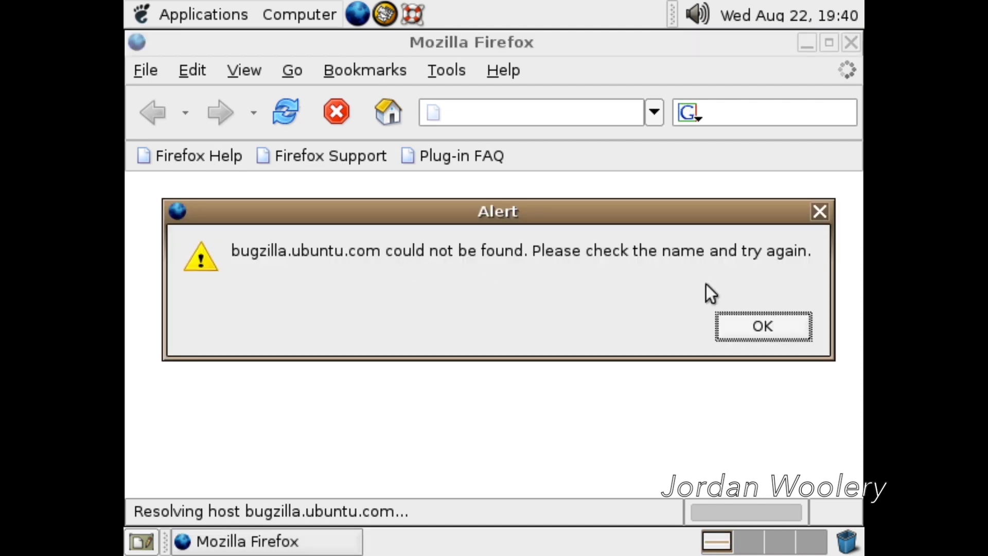
pyautogui.click(806, 335)
pyautogui.click(851, 43)
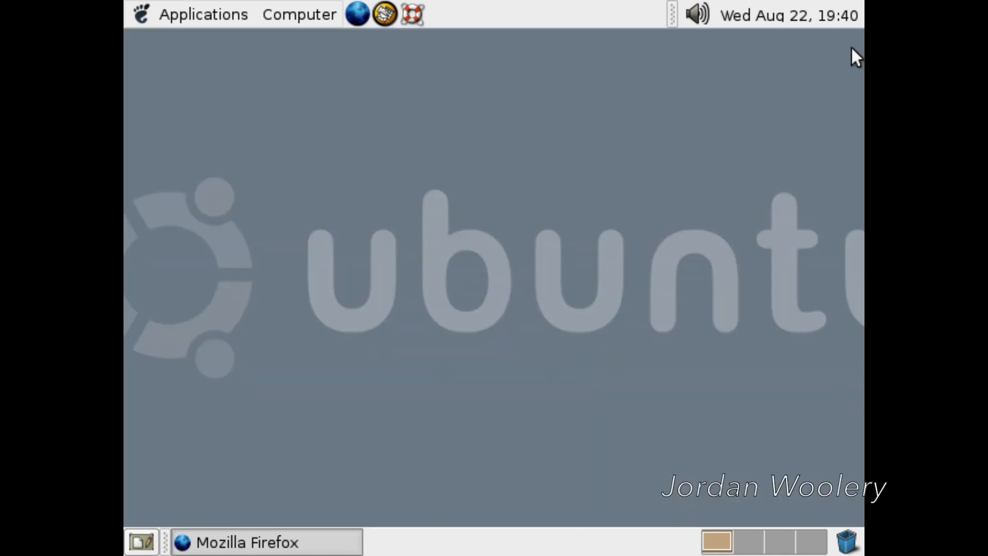
pyautogui.click(194, 15)
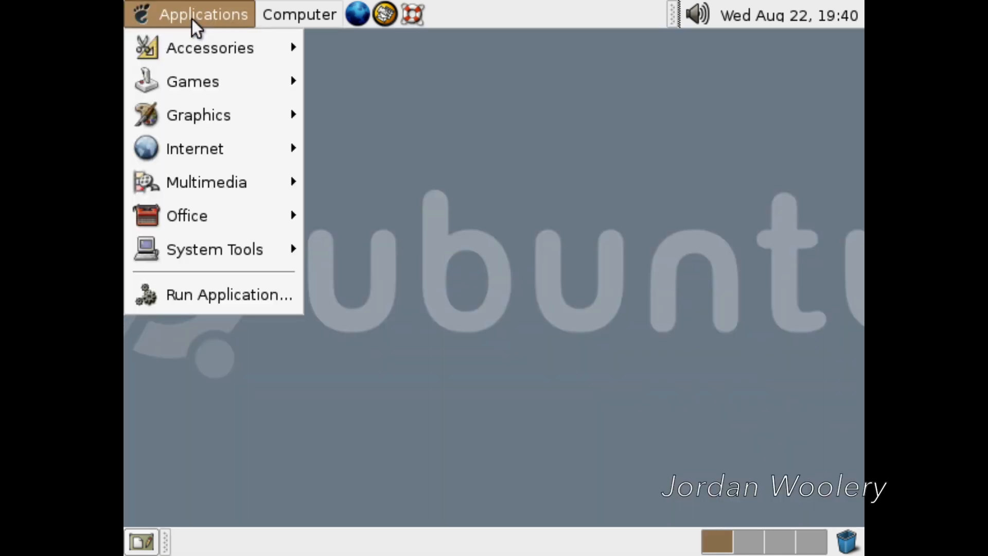
pyautogui.moveTo(197, 255)
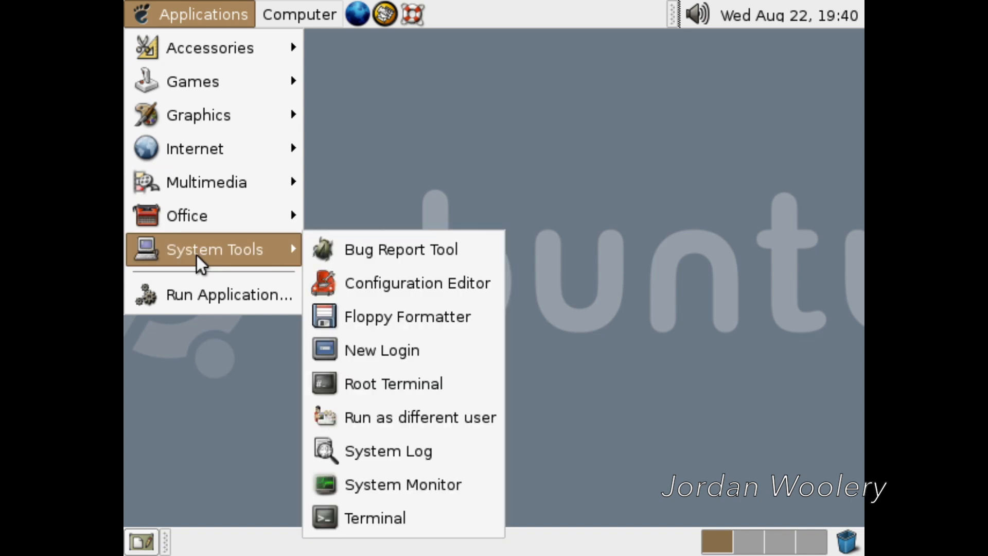
pyautogui.click(346, 329)
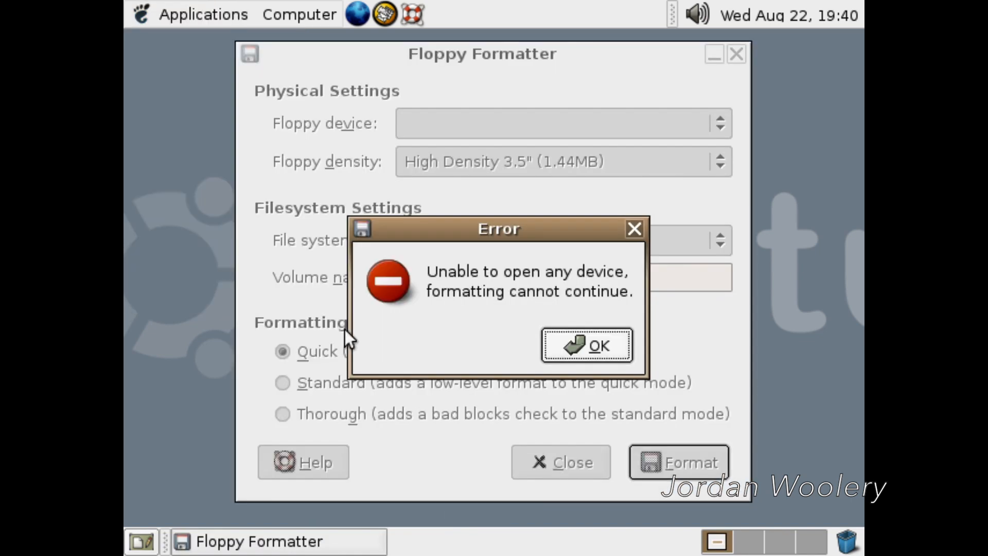
pyautogui.click(579, 353)
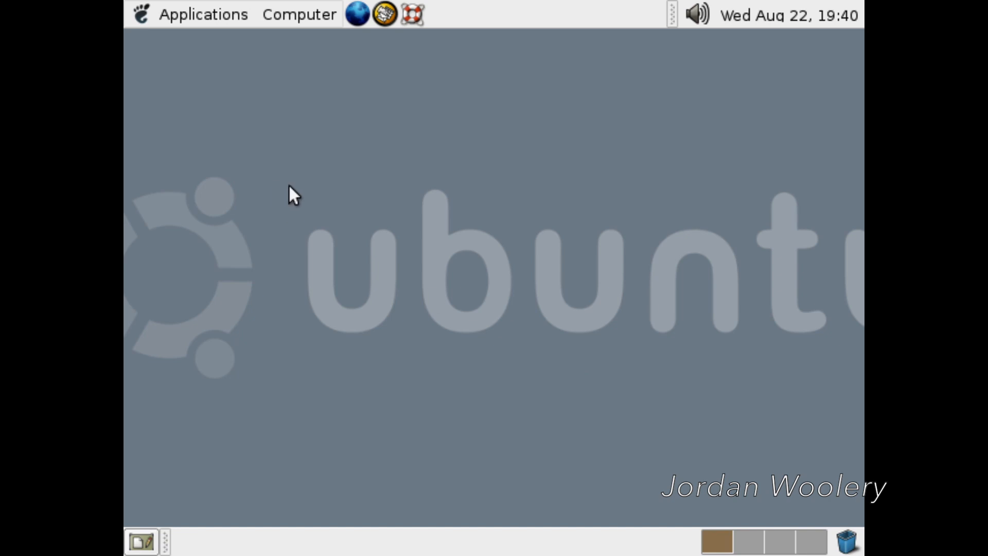
pyautogui.click(203, 14)
pyautogui.moveTo(239, 256)
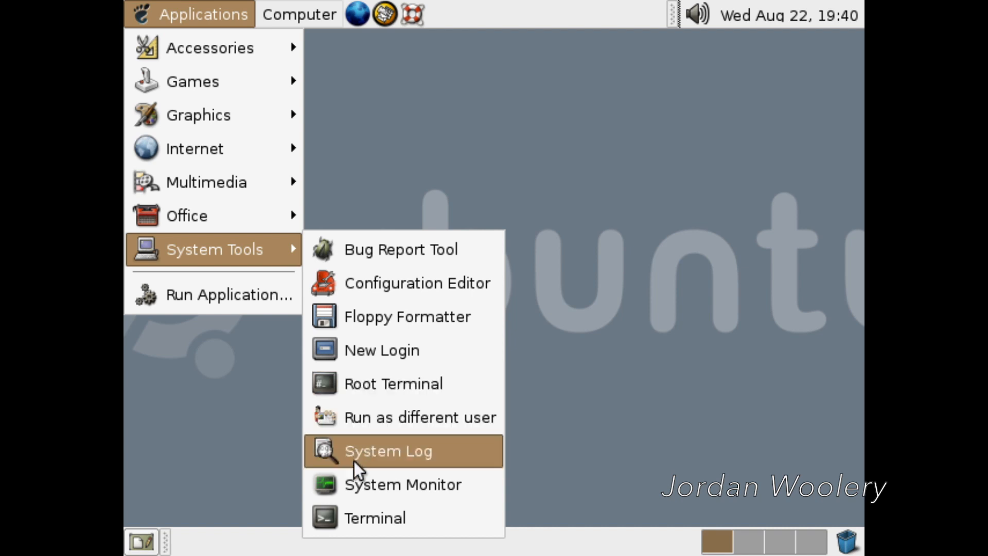
pyautogui.click(354, 480)
pyautogui.click(334, 100)
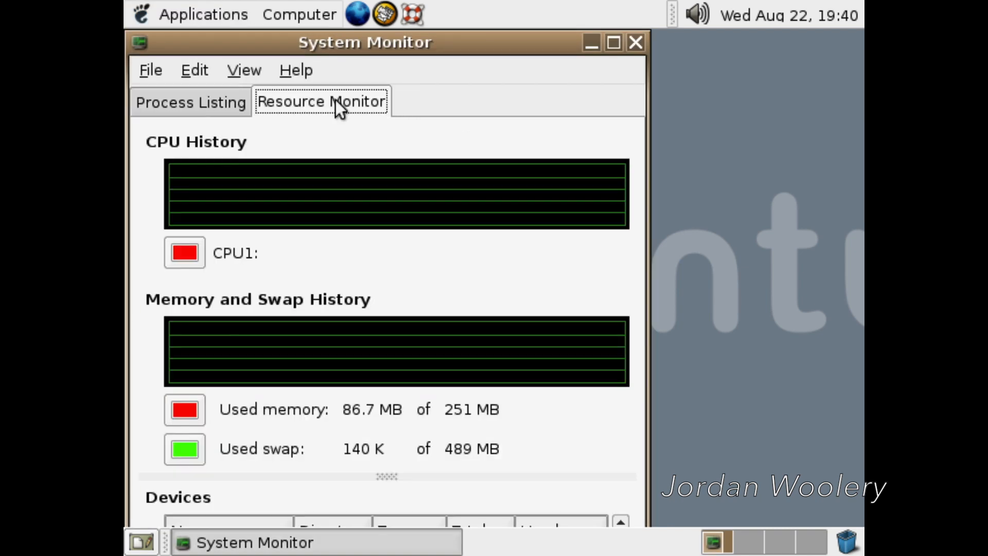
pyautogui.moveTo(375, 38); pyautogui.dragTo(487, 26)
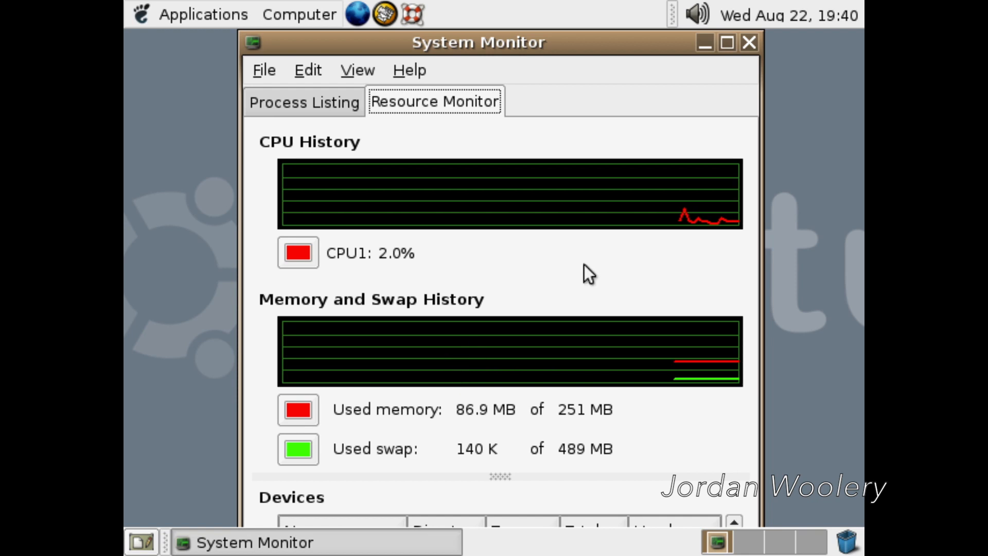
pyautogui.click(749, 42)
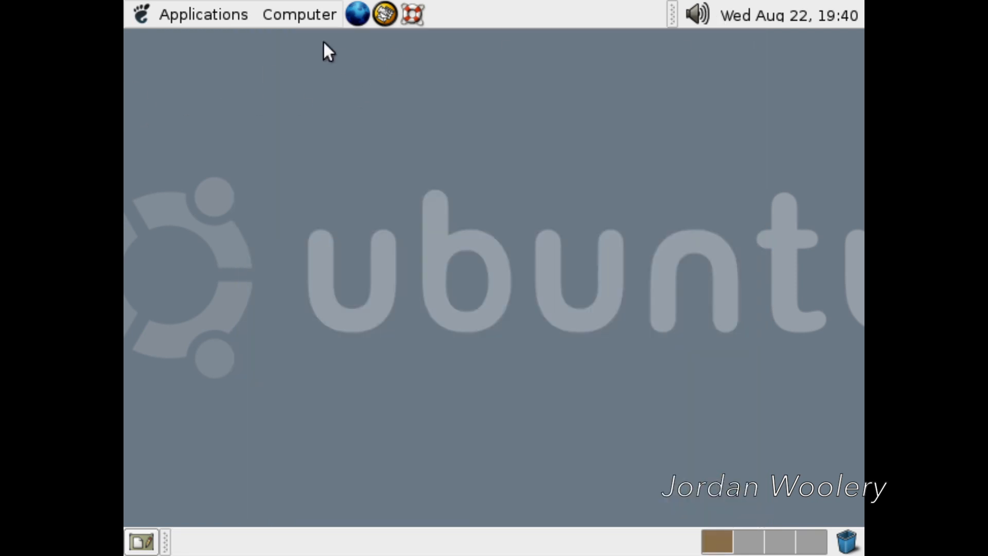
pyautogui.click(291, 21)
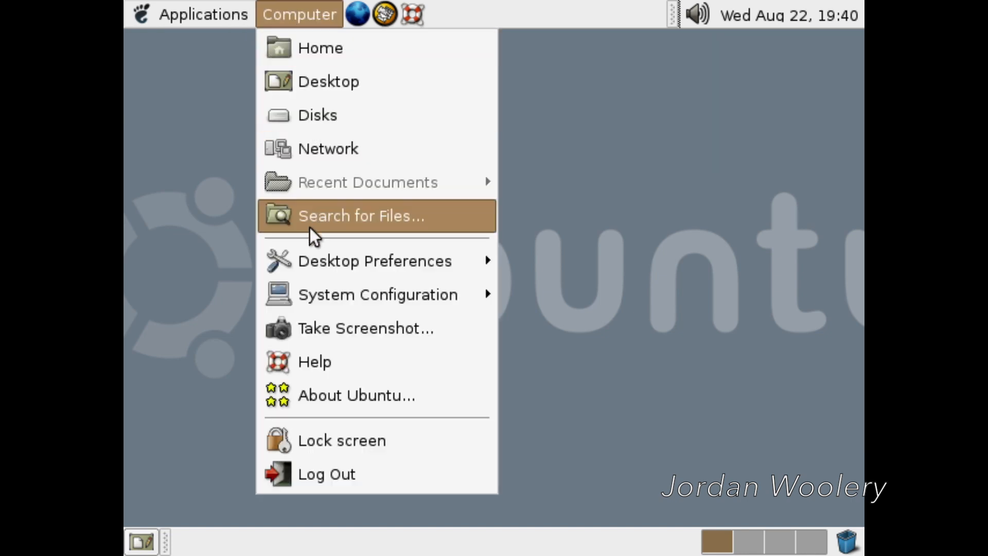
pyautogui.moveTo(311, 261)
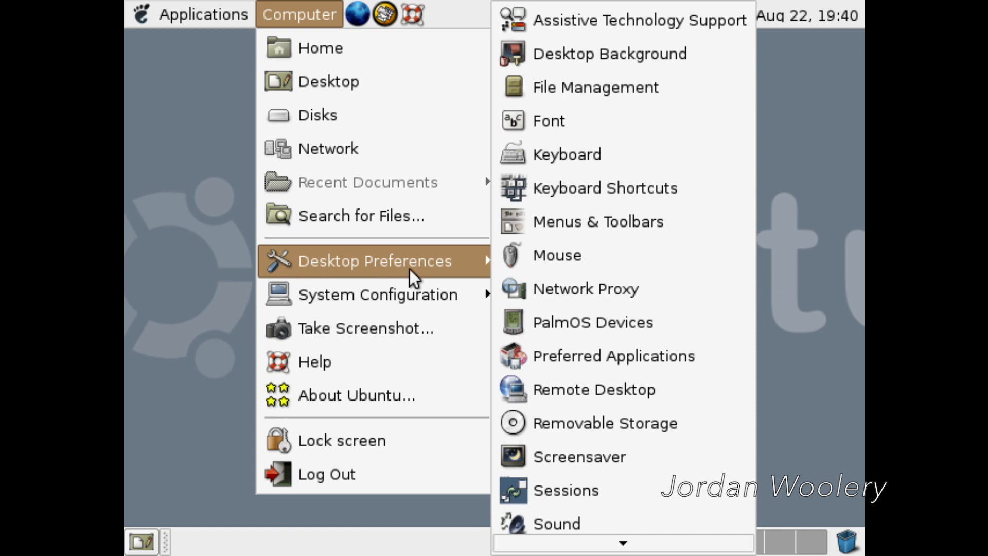
pyautogui.click(606, 60)
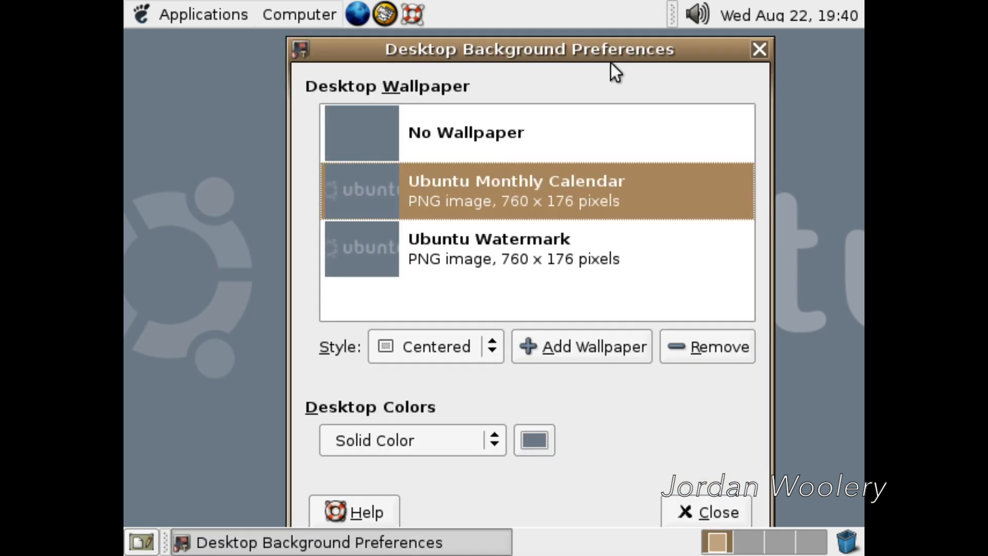
pyautogui.moveTo(620, 41); pyautogui.dragTo(608, 35)
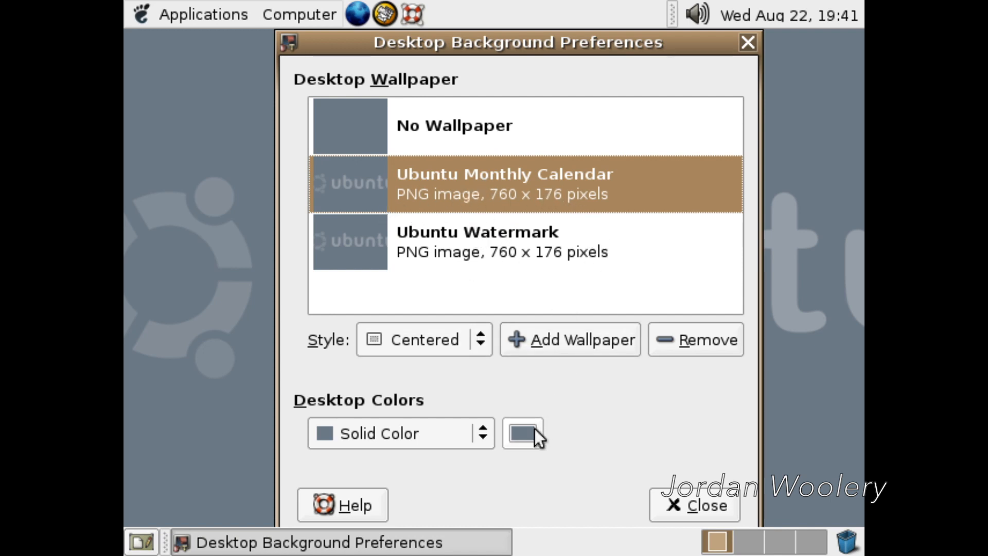
pyautogui.click(680, 510)
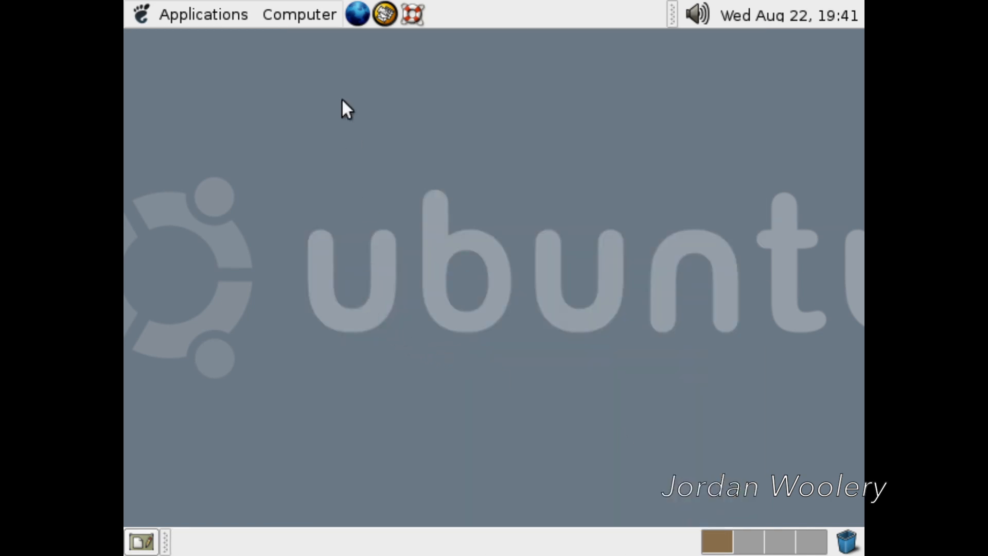
pyautogui.click(308, 14)
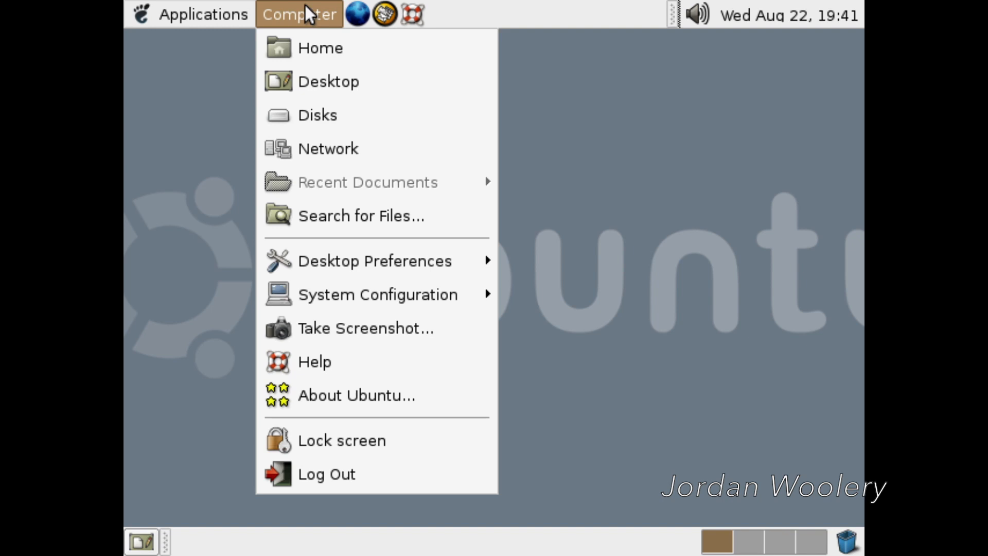
pyautogui.moveTo(383, 252)
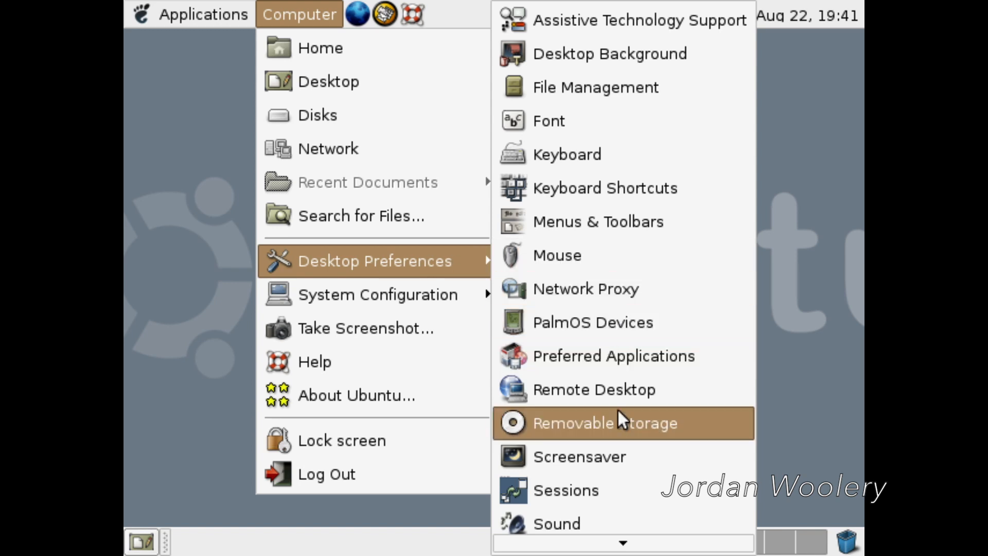
pyautogui.scroll(-2, 622, 514)
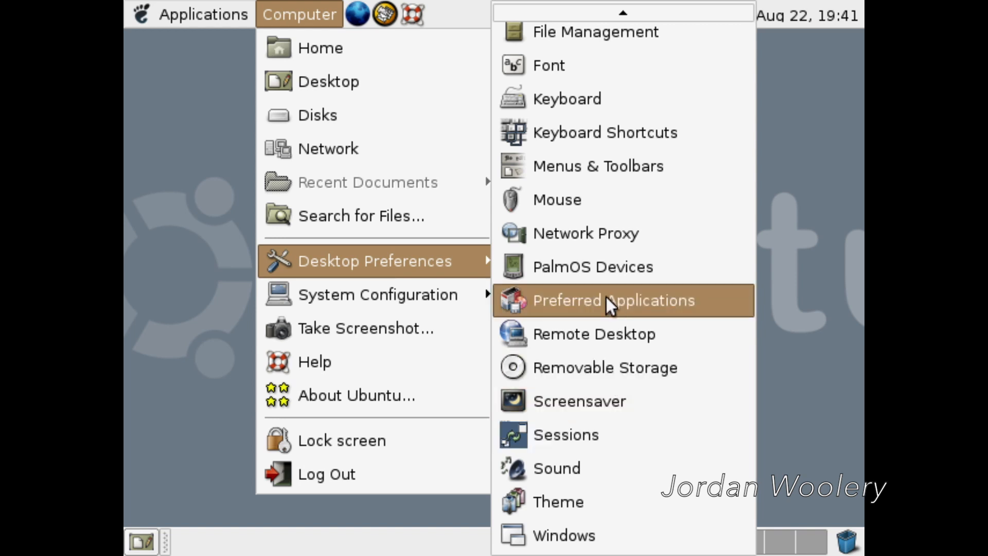
pyautogui.click(585, 267)
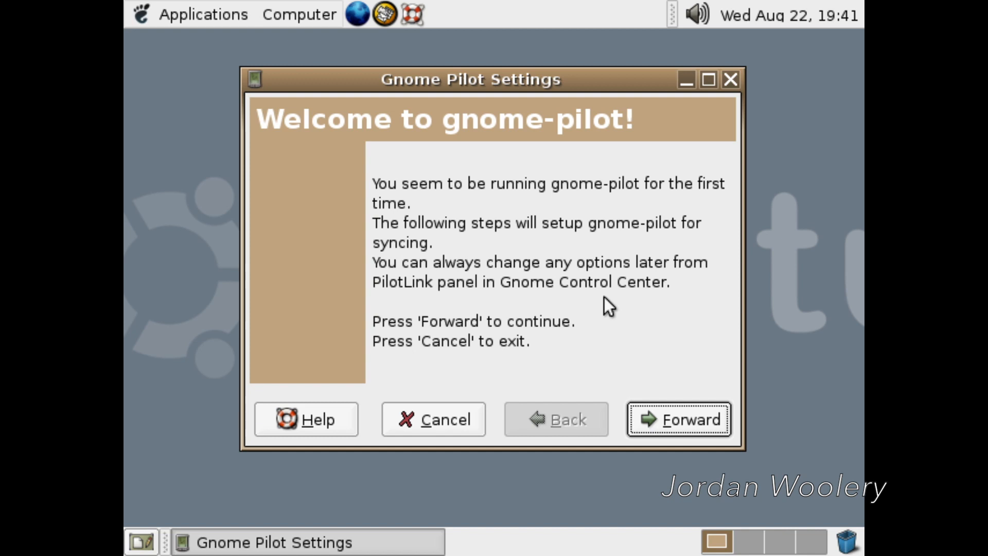
pyautogui.click(408, 421)
pyautogui.click(644, 346)
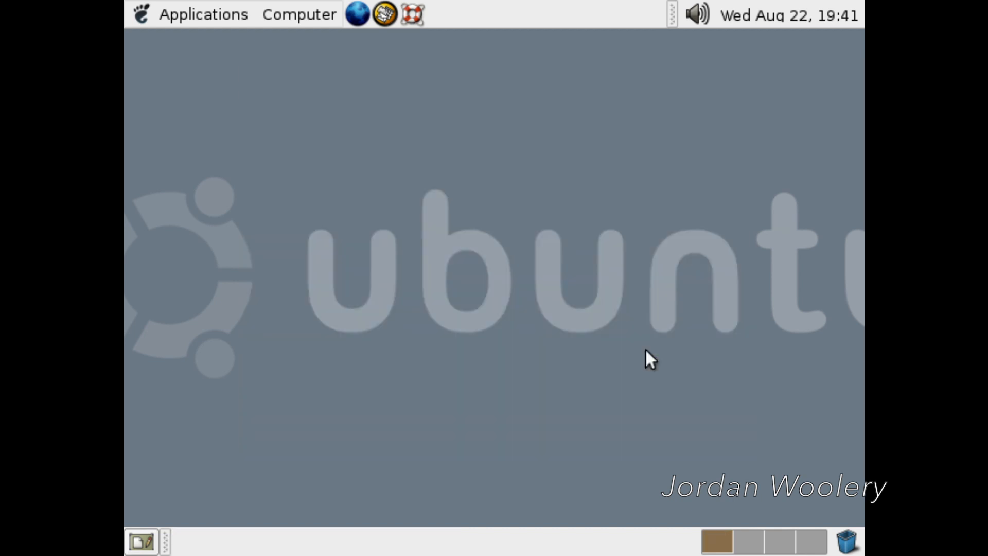
pyautogui.click(324, 21)
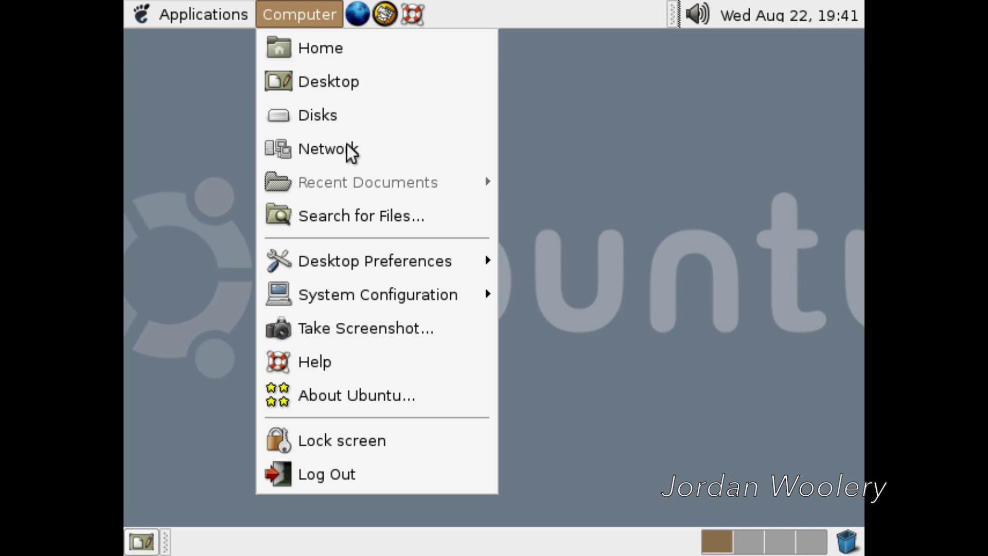
pyautogui.moveTo(419, 298)
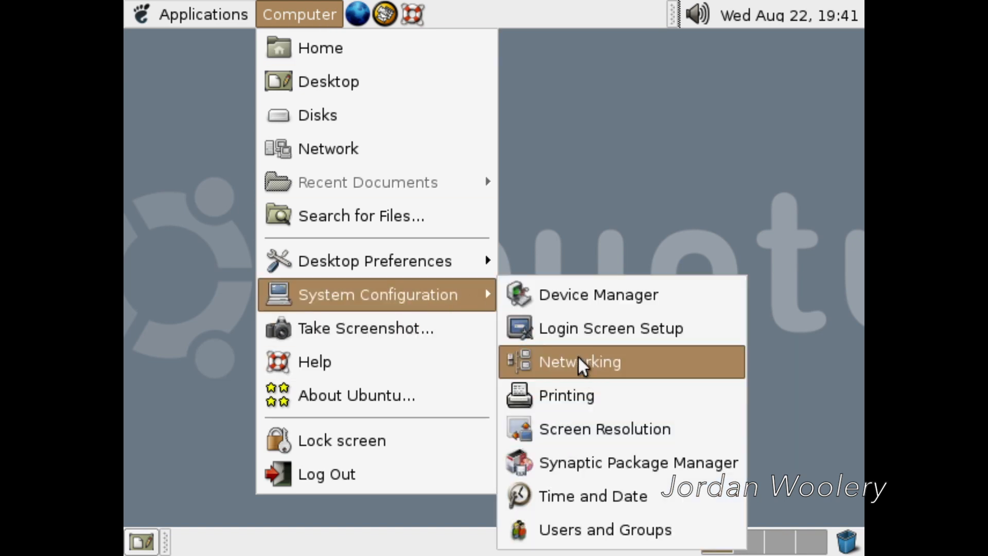
pyautogui.click(555, 299)
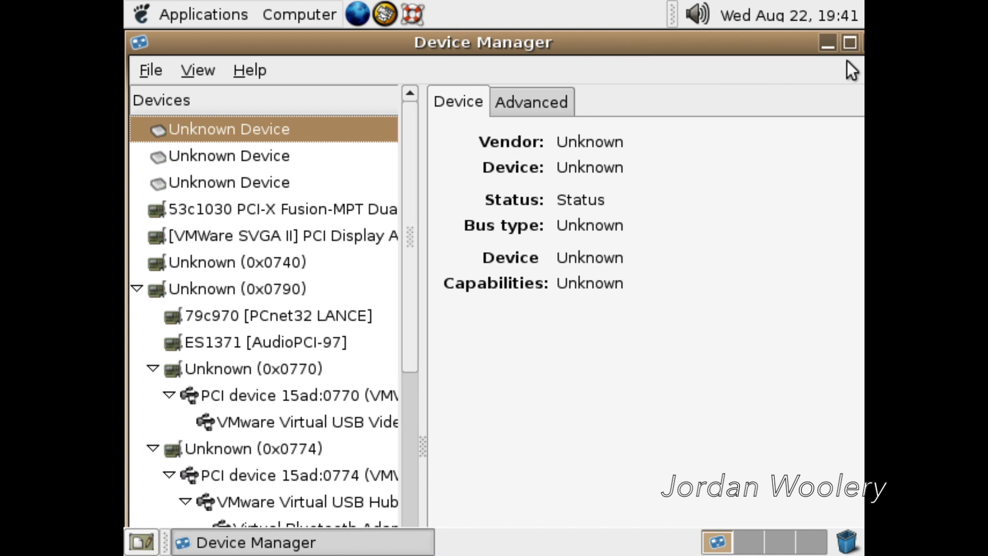
pyautogui.moveTo(819, 46); pyautogui.dragTo(784, 47)
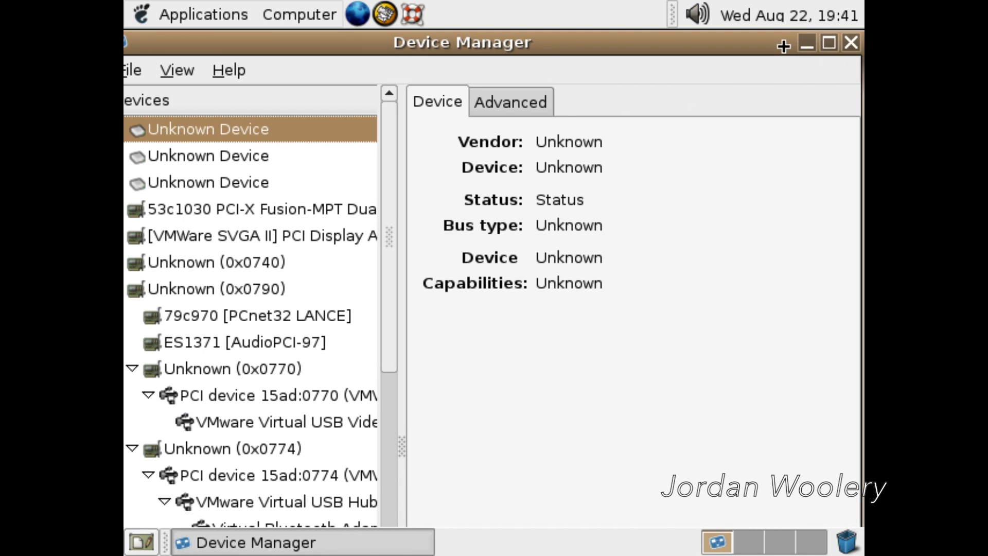
pyautogui.click(850, 43)
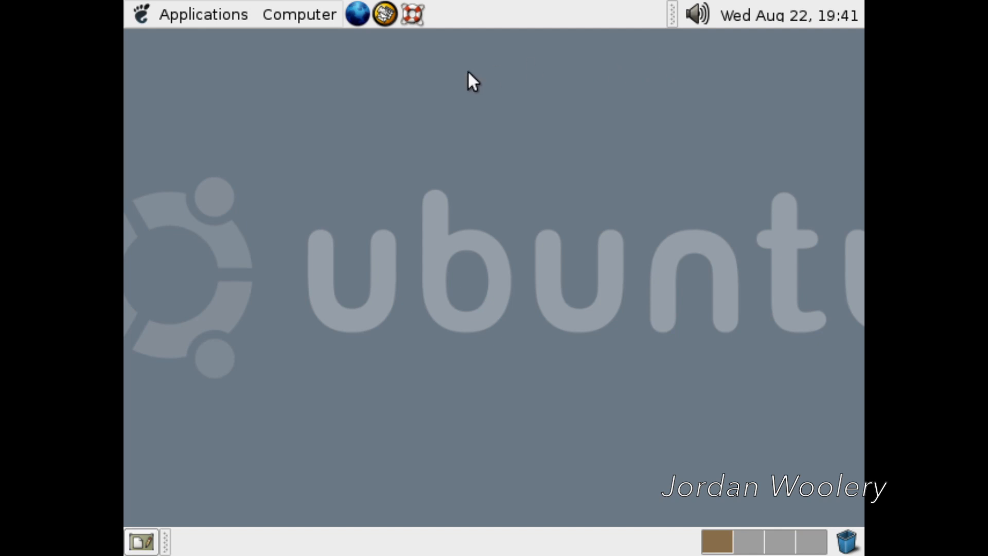
pyautogui.click(282, 15)
pyautogui.moveTo(389, 304)
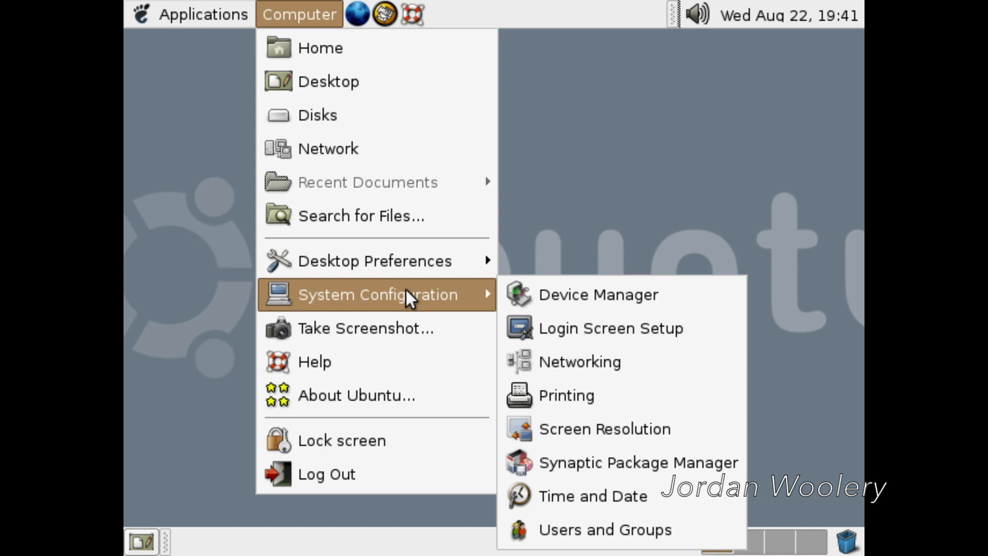
pyautogui.click(603, 235)
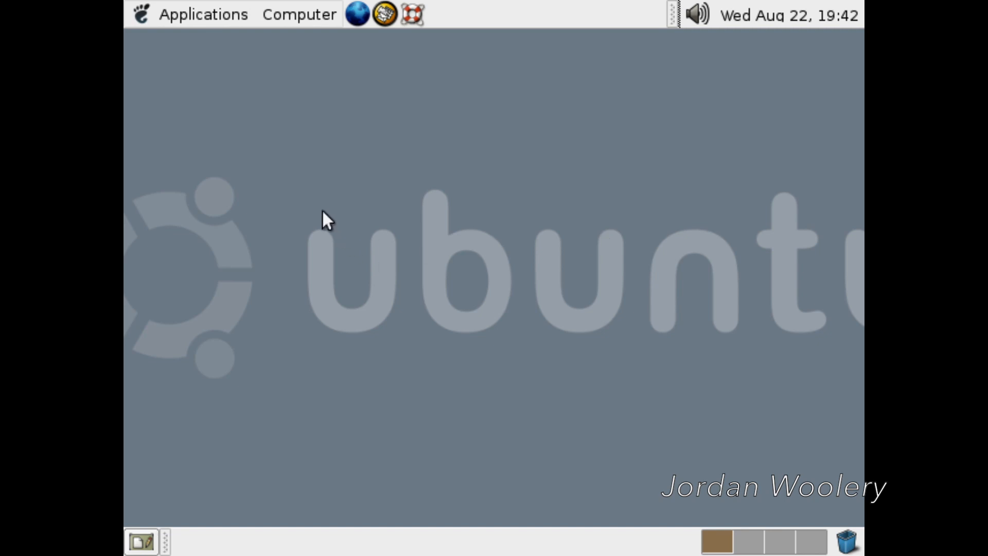
# Step: Shut down the Ubuntu guest by choosing Shut down from the Computer menu's Log Out dialog
pyautogui.click(303, 16)
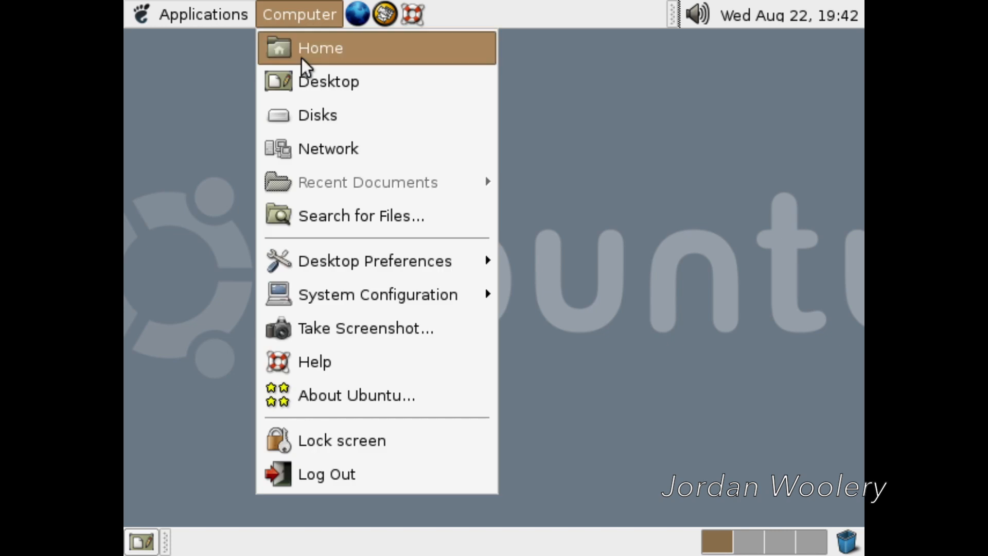
pyautogui.click(369, 474)
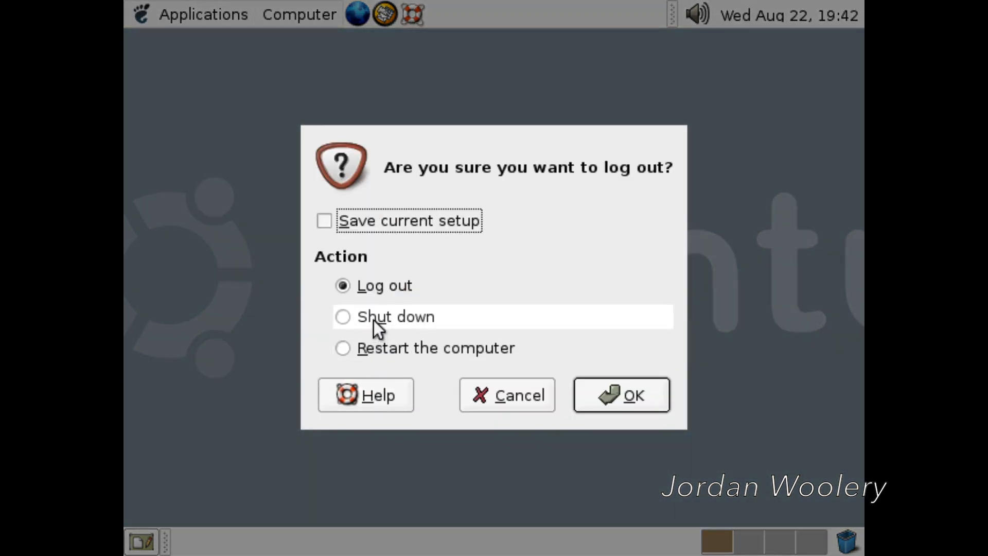
pyautogui.click(374, 319)
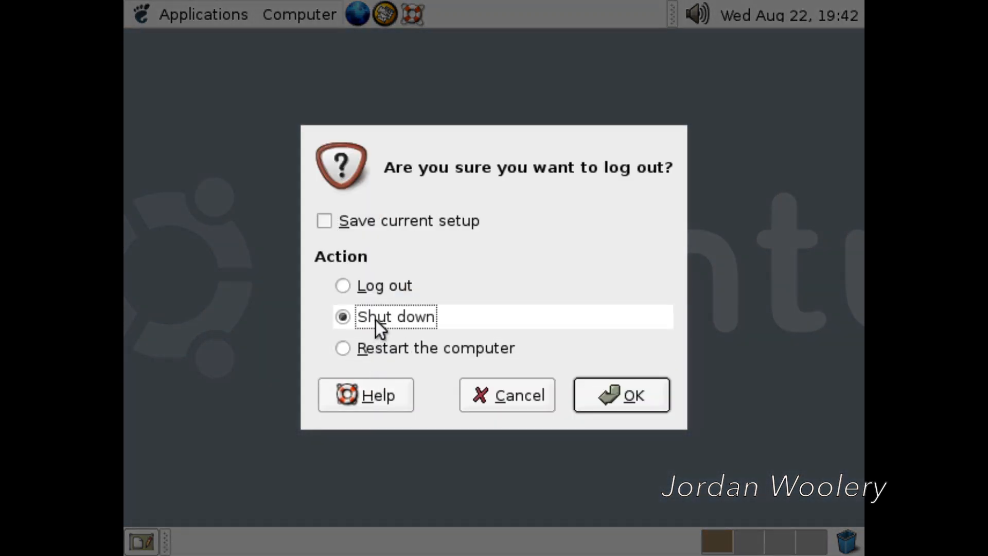
pyautogui.click(607, 405)
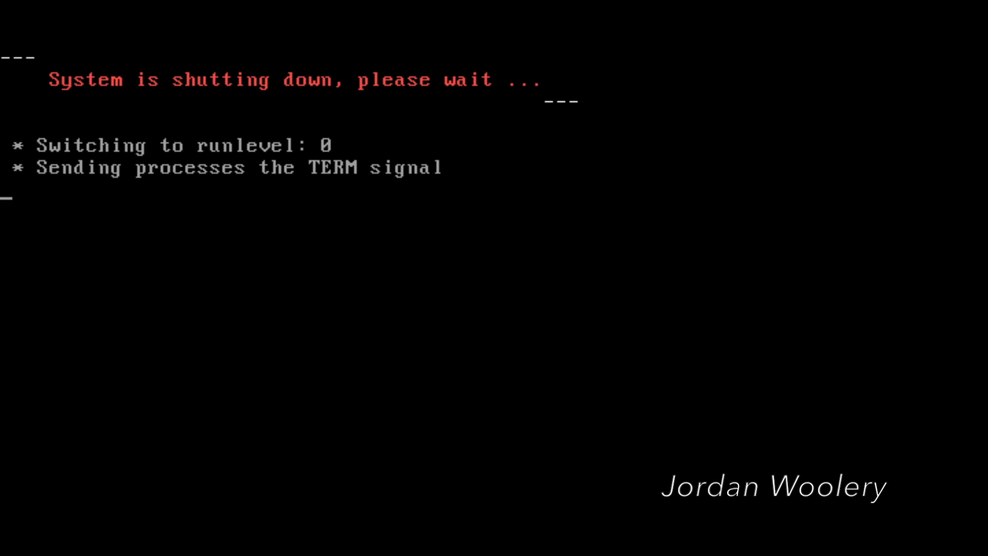